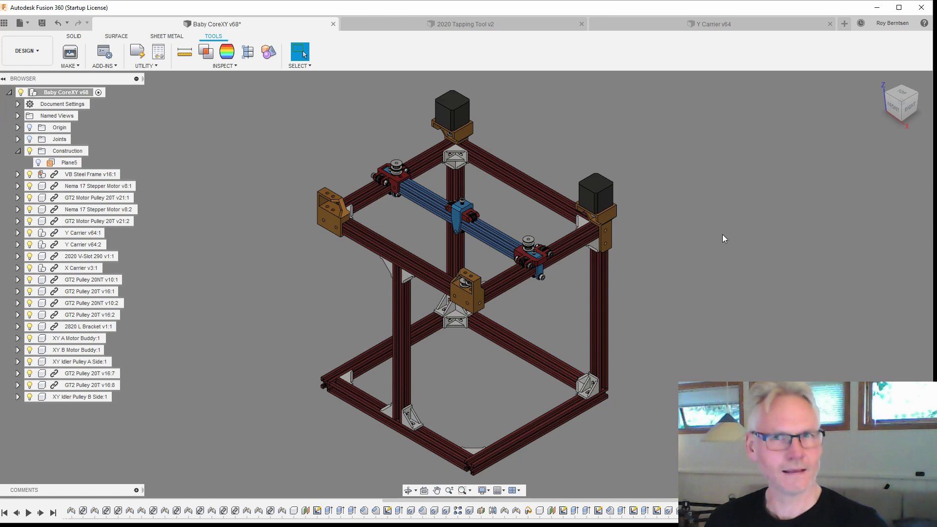
Step: Open the linked Y Carrier v64:2 component from the assembly as its own document
scroll(715, 272, up, 5)
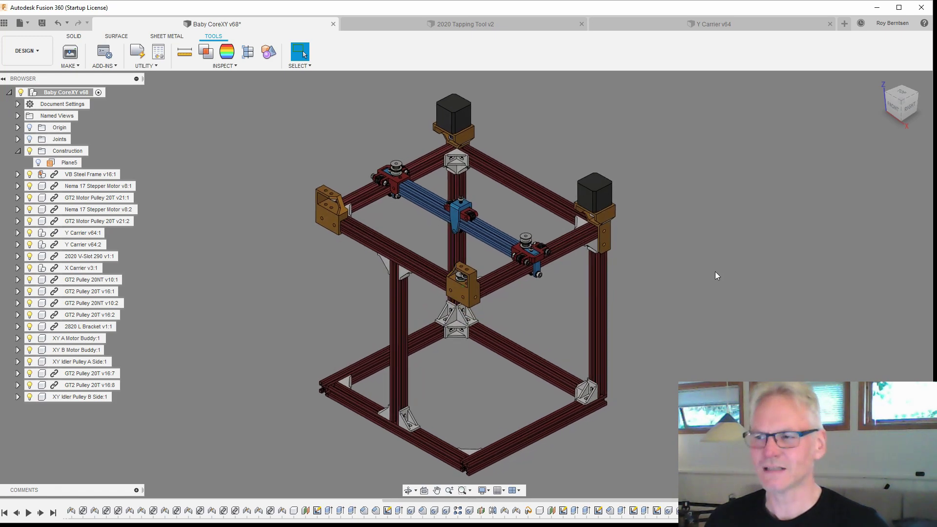
scroll(522, 268, up, 8)
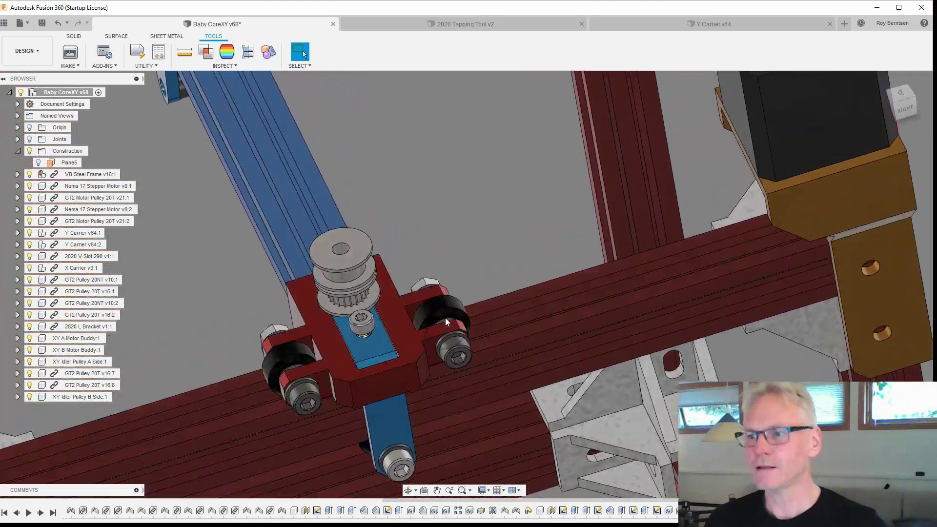
shift+middle_drag(445, 318, 532, 320)
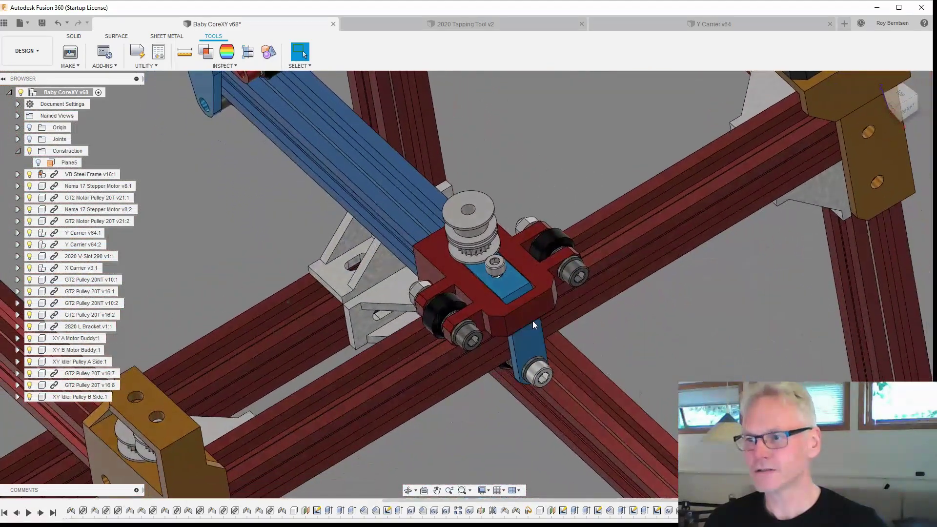
click(69, 245)
right_click(69, 249)
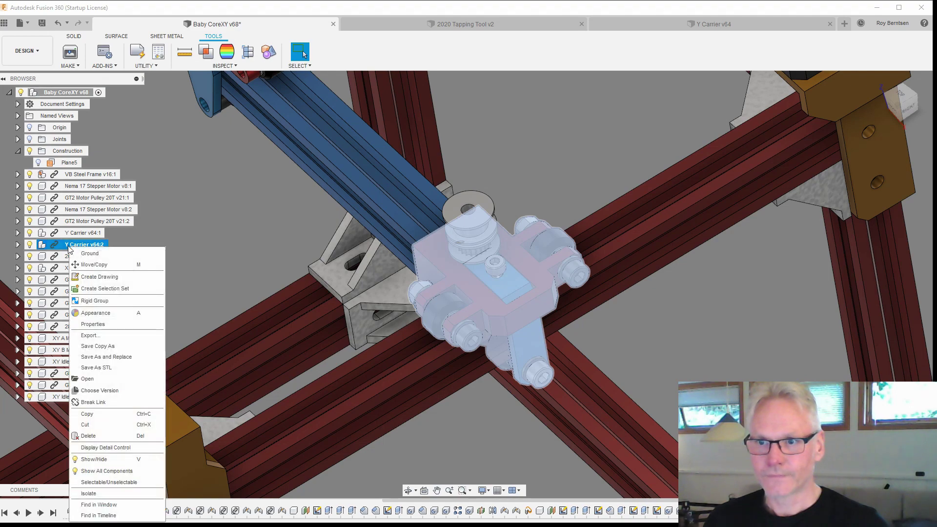
click(88, 379)
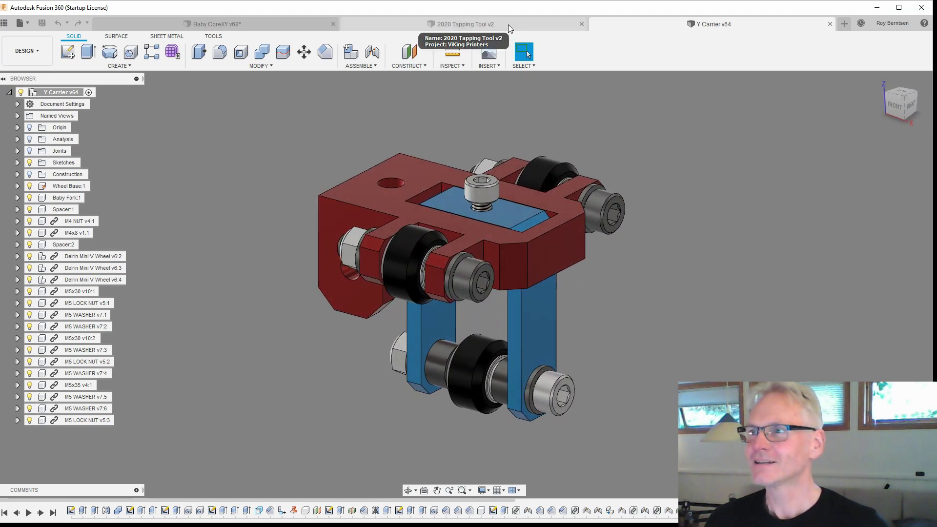
Step: Return to the Baby CoreXY v68 assembly and highlight the XY A Motor Buddy and XY Idler Pulley A Side brackets in turn
click(294, 23)
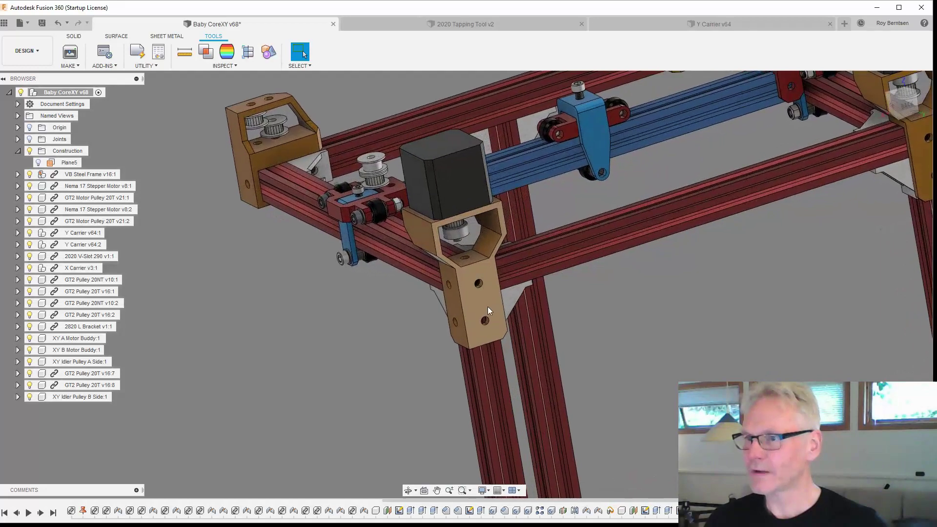
click(487, 307)
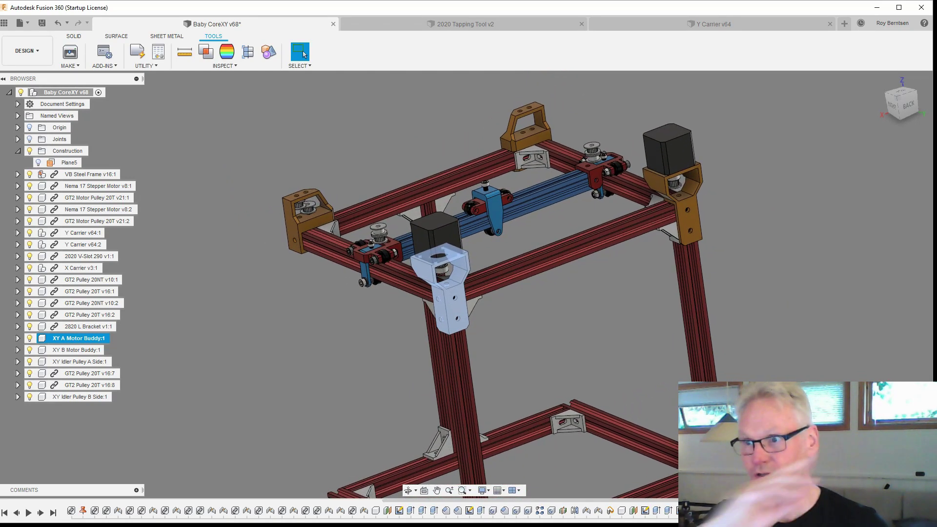
click(861, 336)
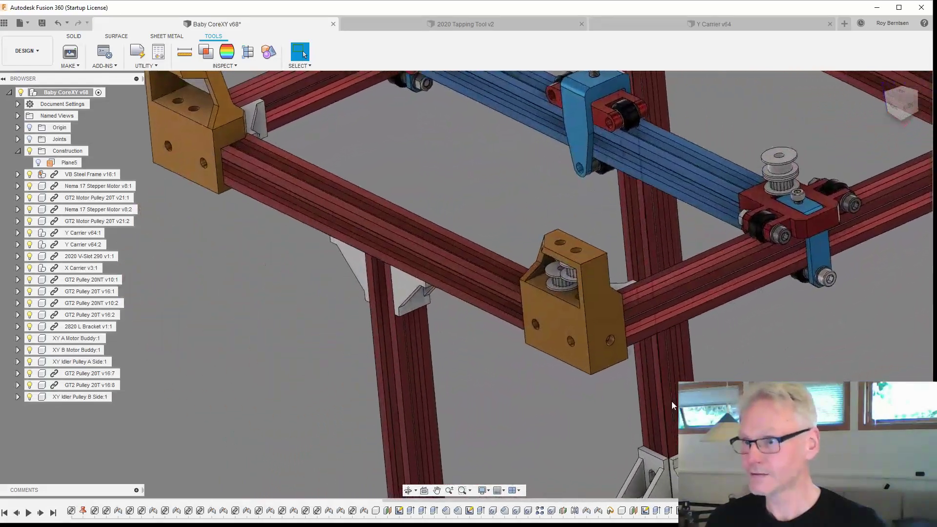
click(566, 317)
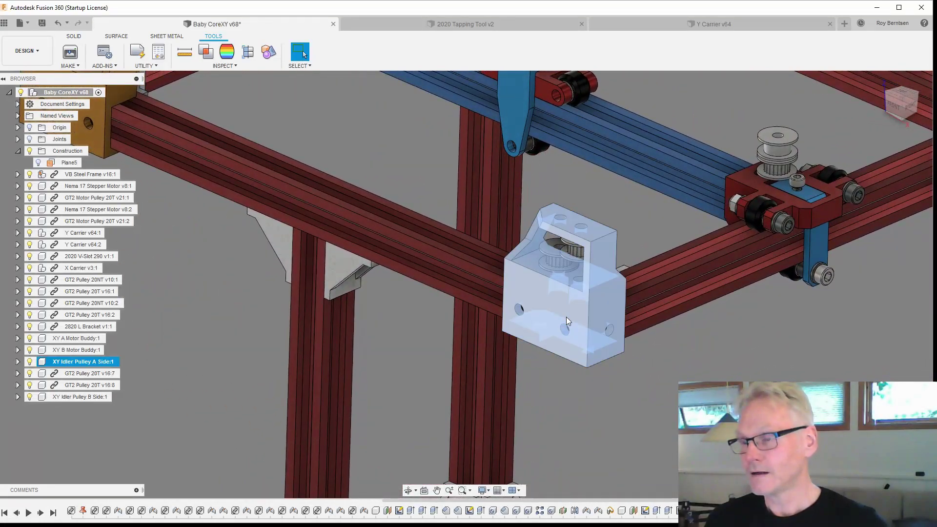
click(636, 428)
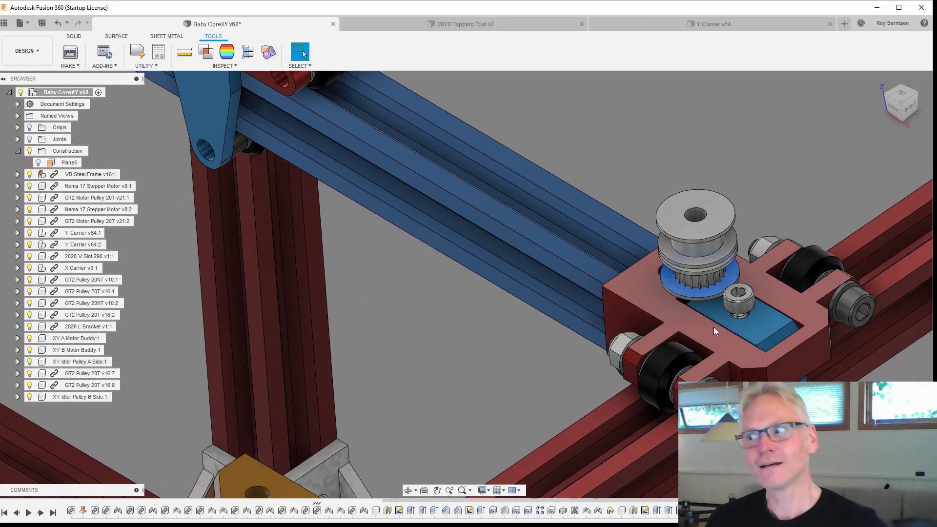
Step: Nudge the Y Carrier nearest the A-side idler bracket along its rail and revert the component positions
drag(652, 368, 665, 361)
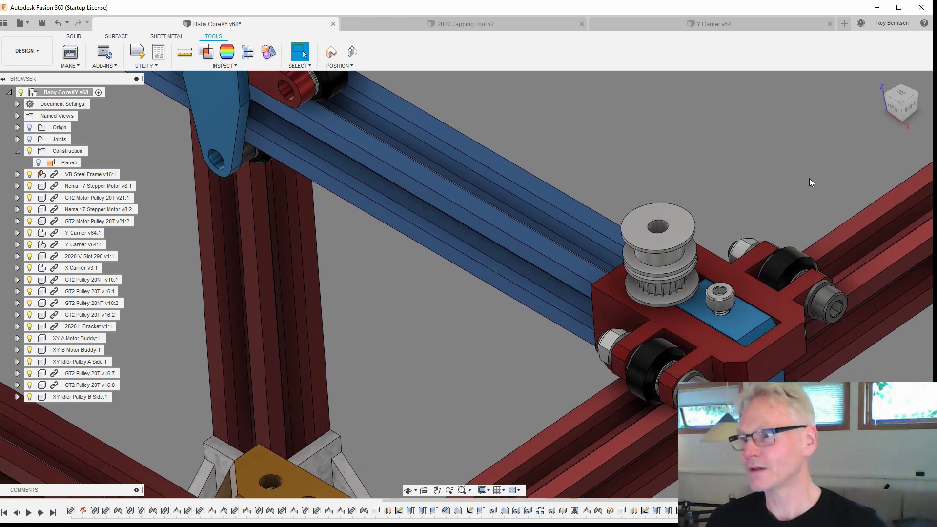
click(352, 52)
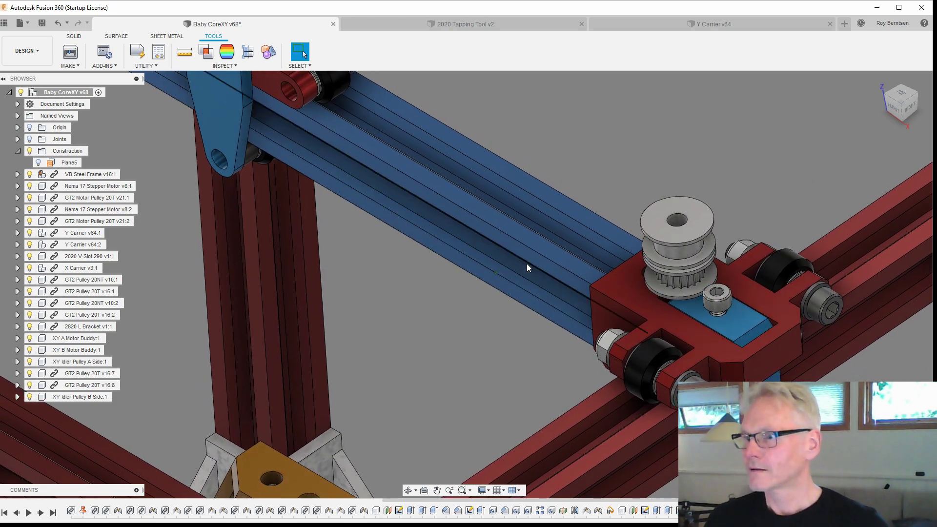
scroll(537, 263, up, 3)
scroll(572, 287, down, 3)
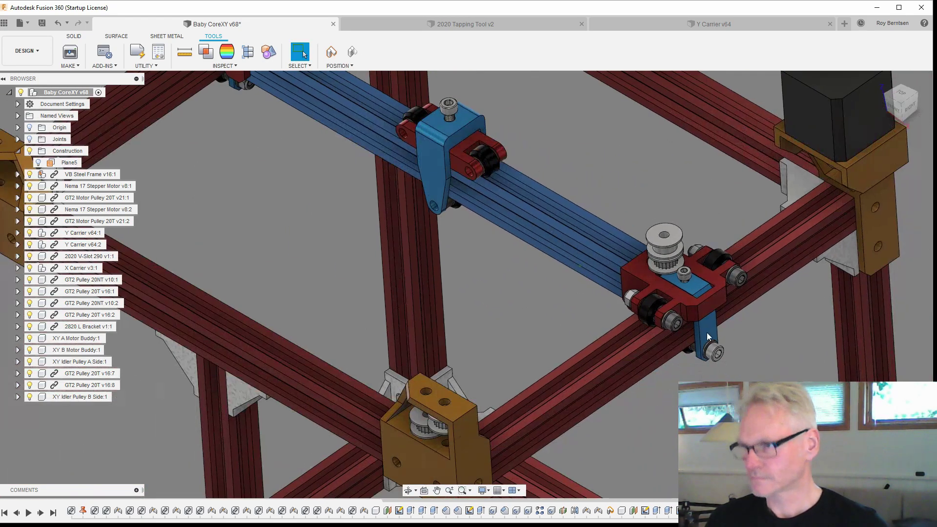
Step: Examine the Y Carrier with its stacked pulleys and the A-side idler bracket from several angles to follow the belt path
drag(707, 332, 772, 355)
scroll(771, 348, up, 5)
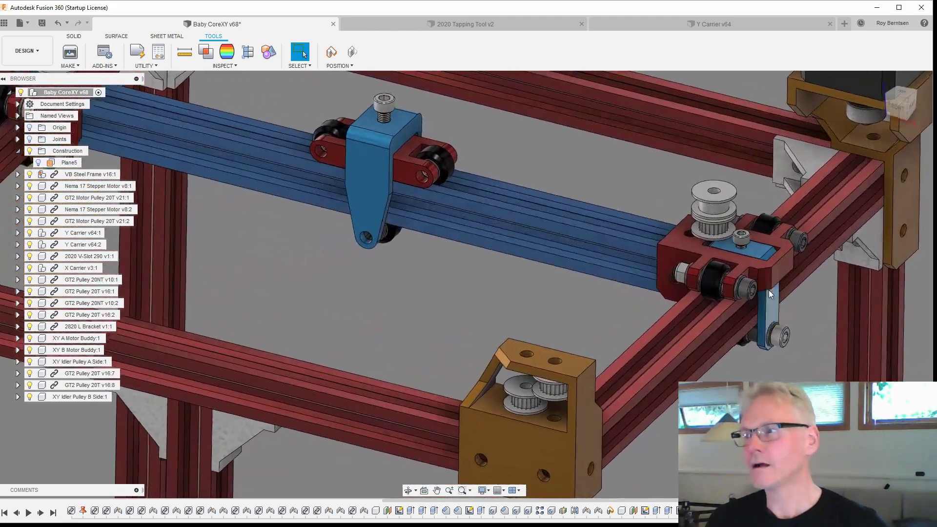
scroll(725, 238, up, 3)
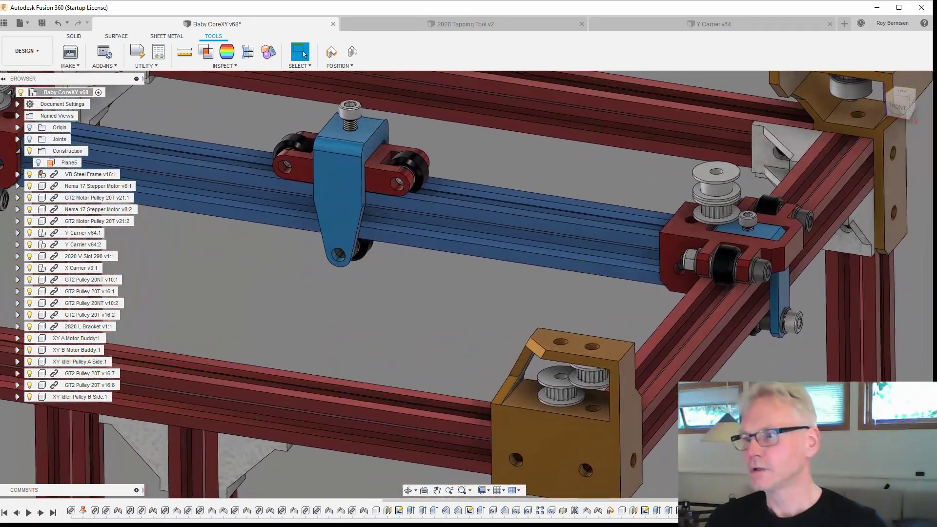
scroll(768, 235, down, 3)
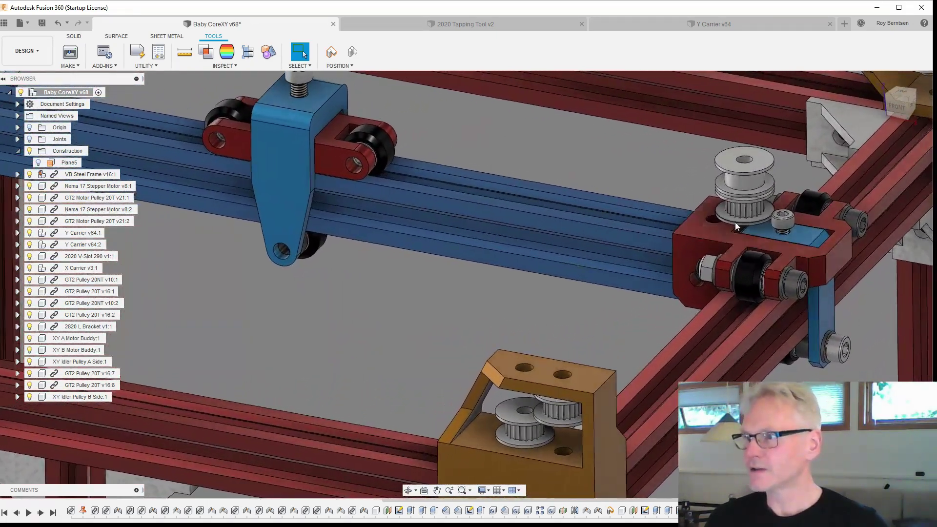
scroll(608, 466, up, 2)
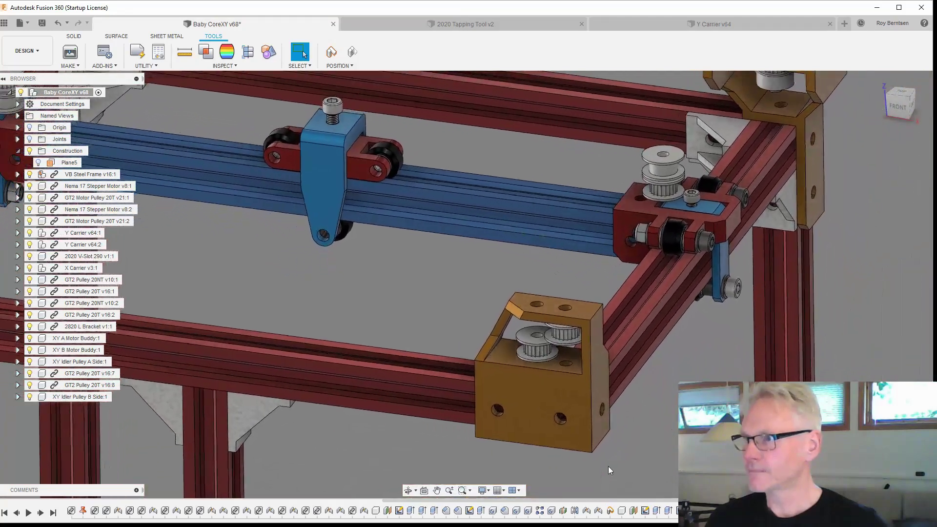
scroll(600, 393, up, 3)
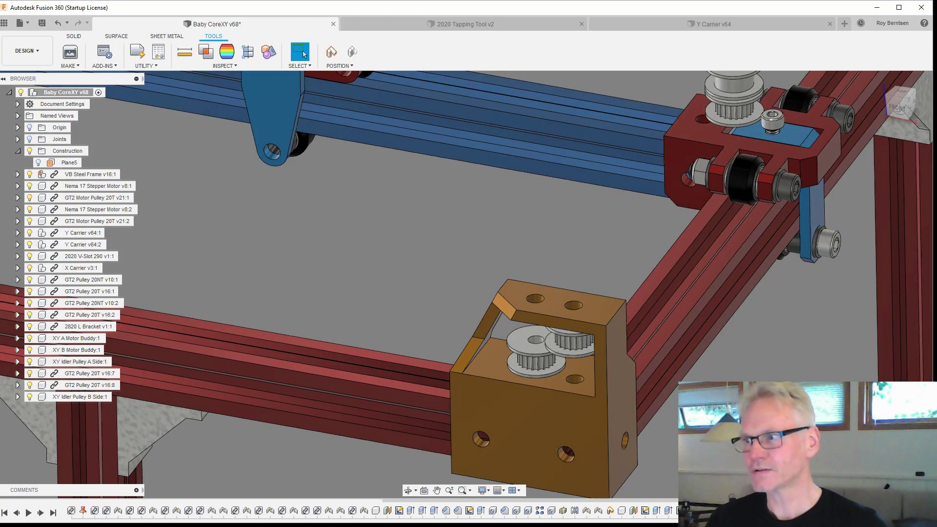
scroll(468, 285, down, 3)
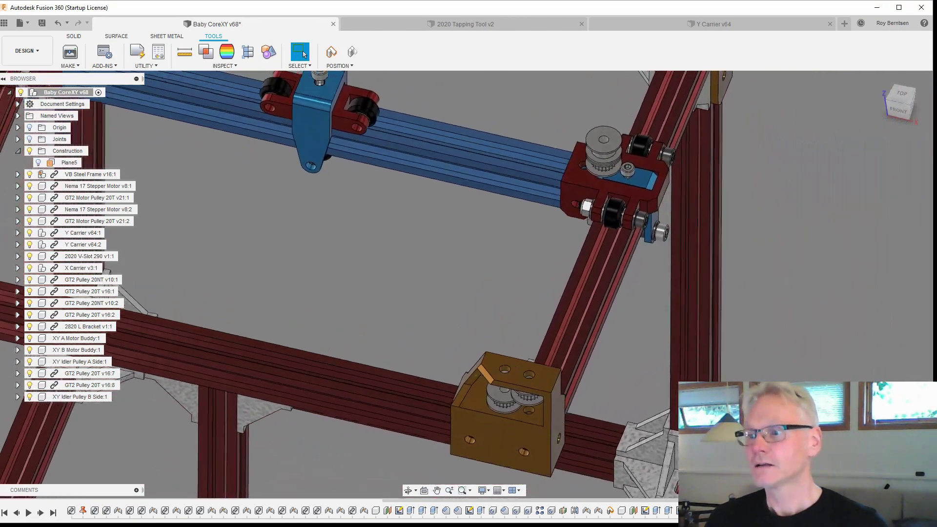
shift+middle_drag(469, 285, 437, 264)
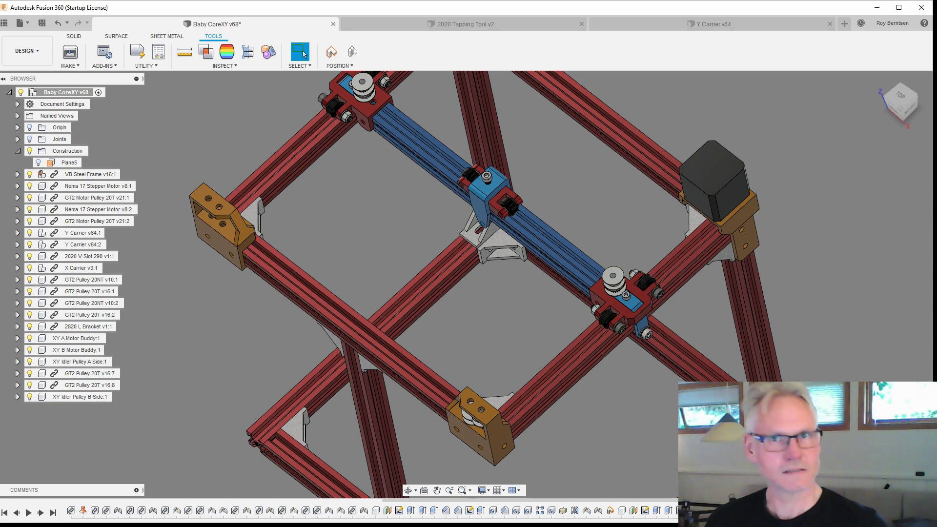
shift+middle_drag(476, 300, 498, 304)
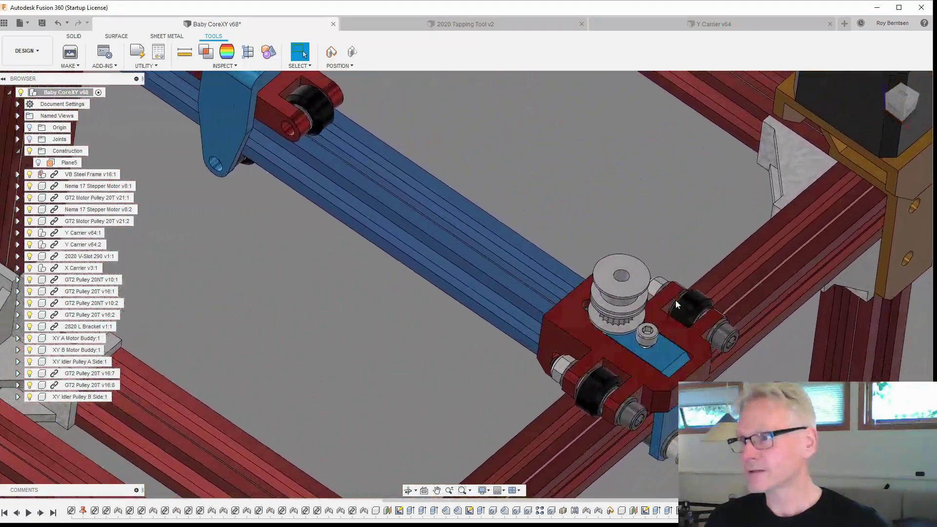
shift+middle_drag(676, 300, 626, 314)
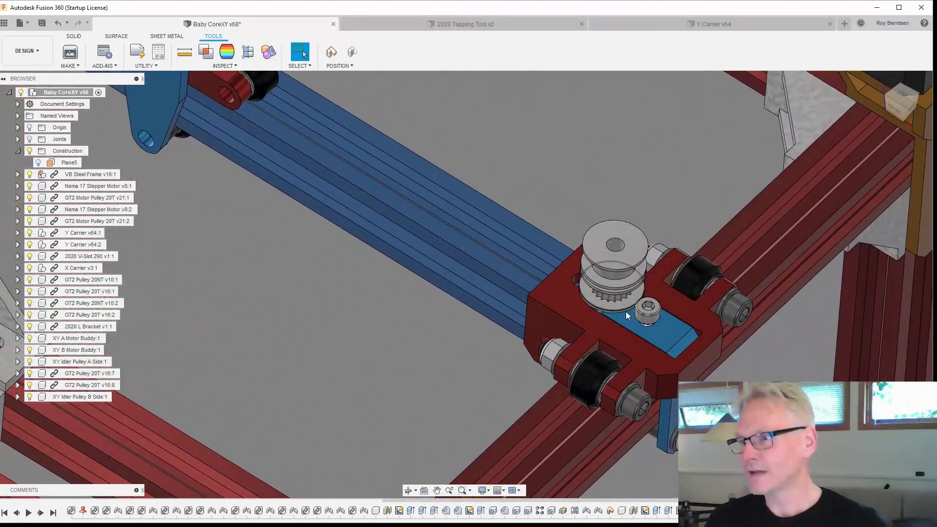
click(624, 308)
key(Escape)
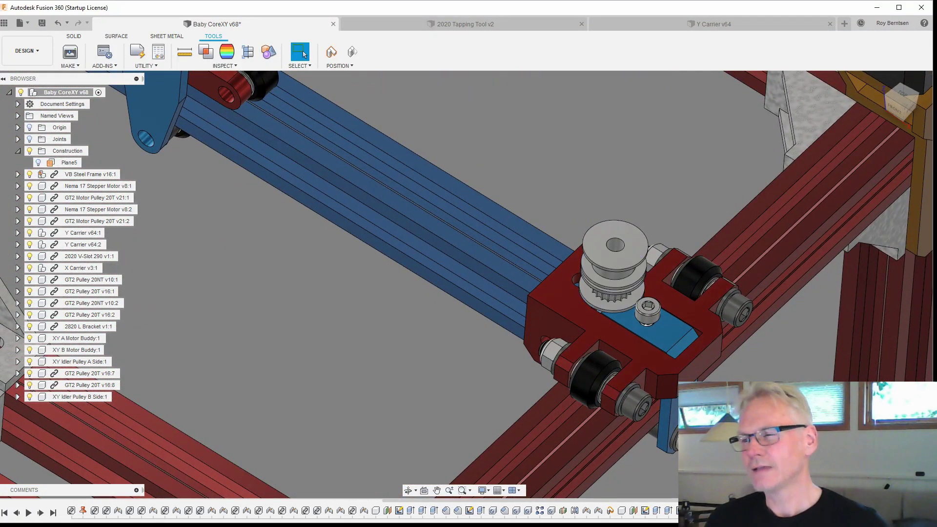
Step: Slide the X Carrier along the blue V-Slot beam towards the Y Carrier nearest the A-side idler bracket
scroll(351, 272, down, 8)
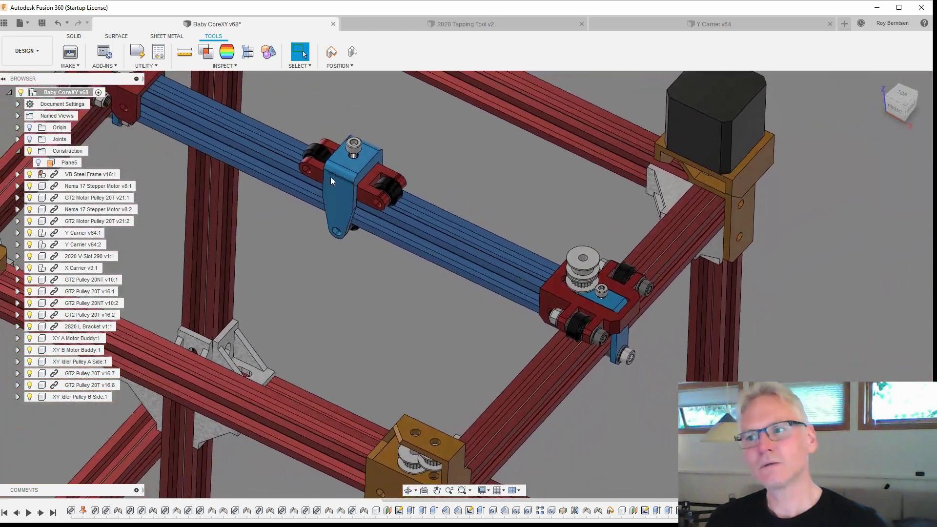
drag(343, 186, 633, 244)
shift+middle_drag(633, 244, 549, 231)
drag(549, 225, 393, 310)
shift+middle_drag(393, 309, 521, 434)
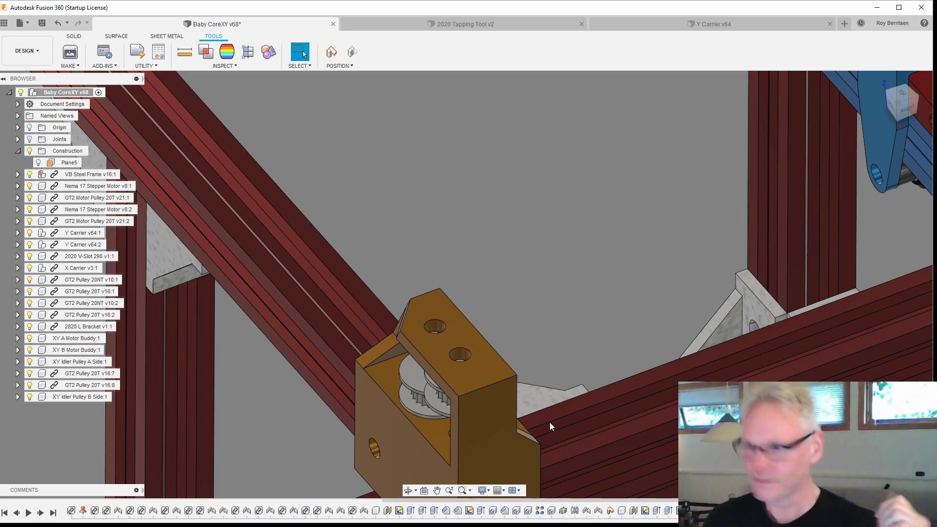
Step: Examine the pulleys and bolt holes inside the A-side idler bracket and the L-shaped corner bracket on the frame
scroll(618, 291, down, 3)
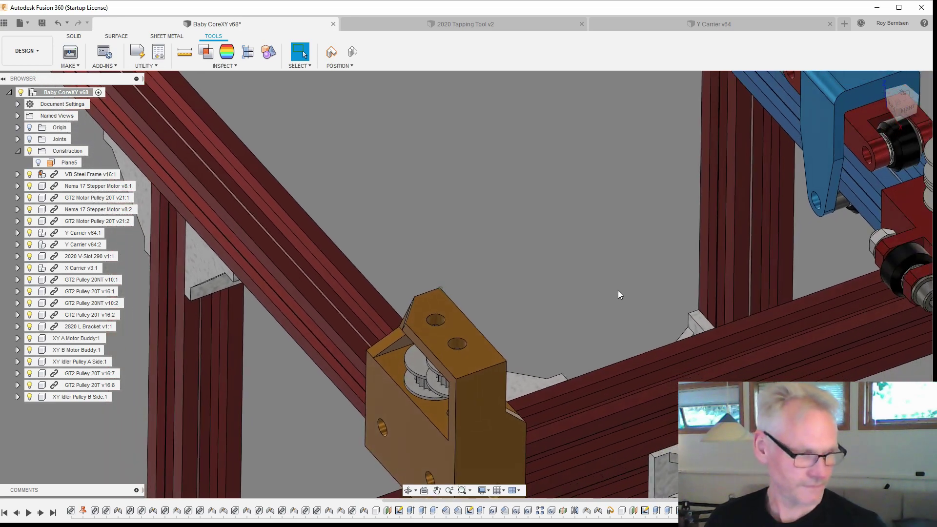
shift+middle_drag(618, 291, 549, 362)
scroll(507, 353, up, 5)
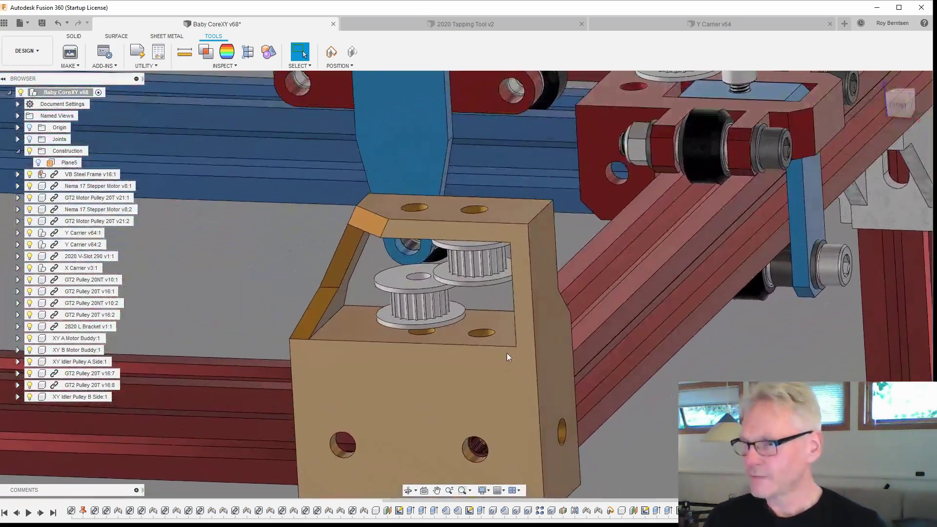
scroll(476, 348, up, 1)
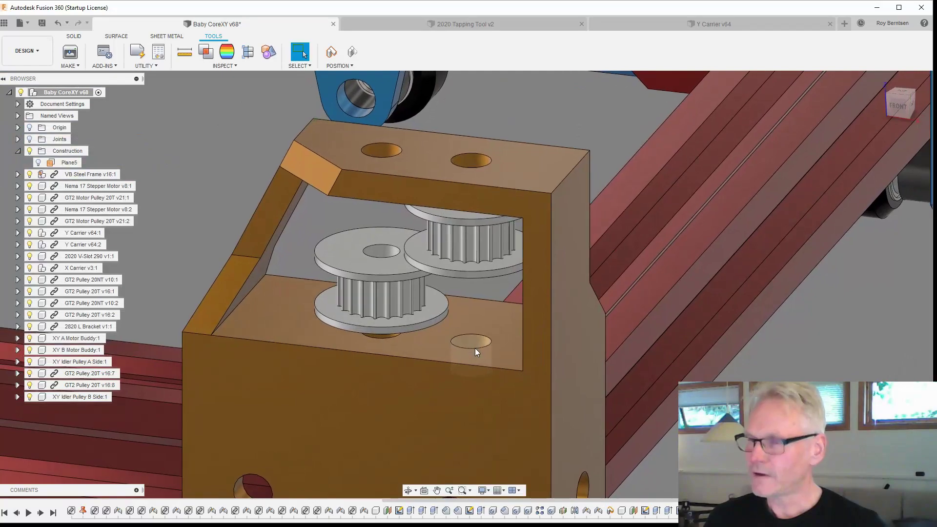
scroll(475, 348, down, 4)
shift+middle_drag(476, 348, 446, 337)
scroll(475, 348, down, 5)
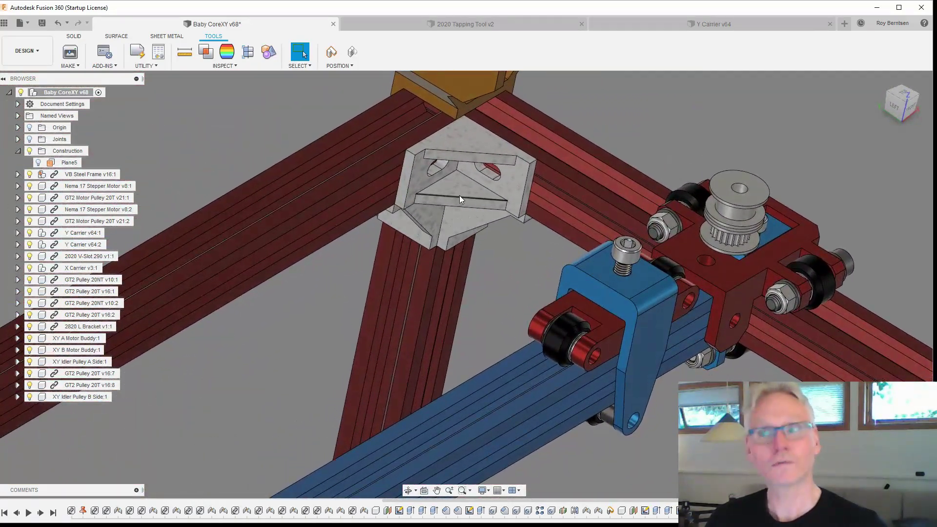
click(459, 195)
click(701, 112)
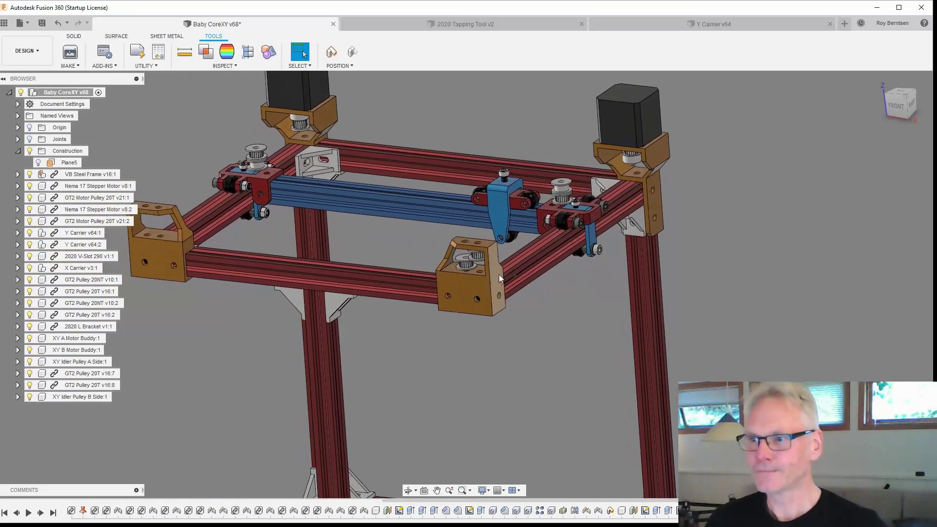
Step: Hide the XY Idler Pulley A Side component and inspect the threaded end hole of the frame extrusion behind it
click(467, 295)
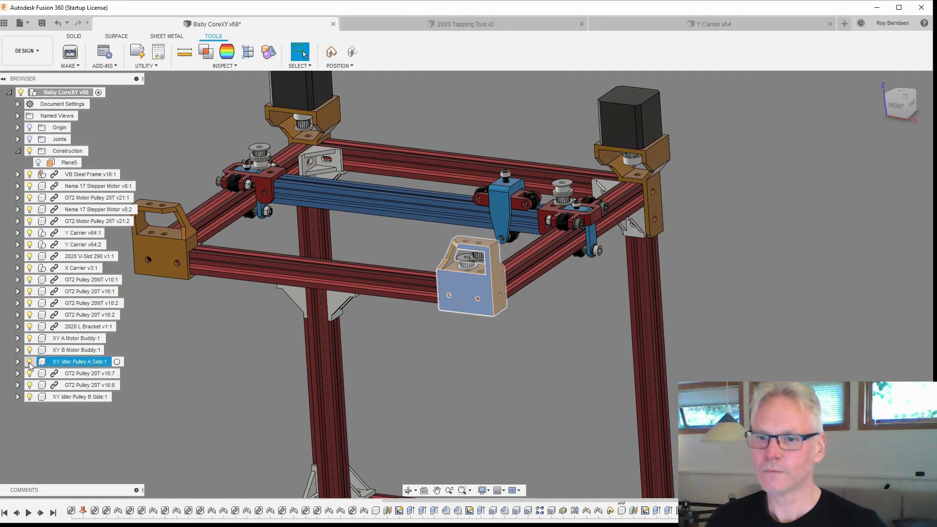
click(441, 427)
scroll(498, 397, up, 6)
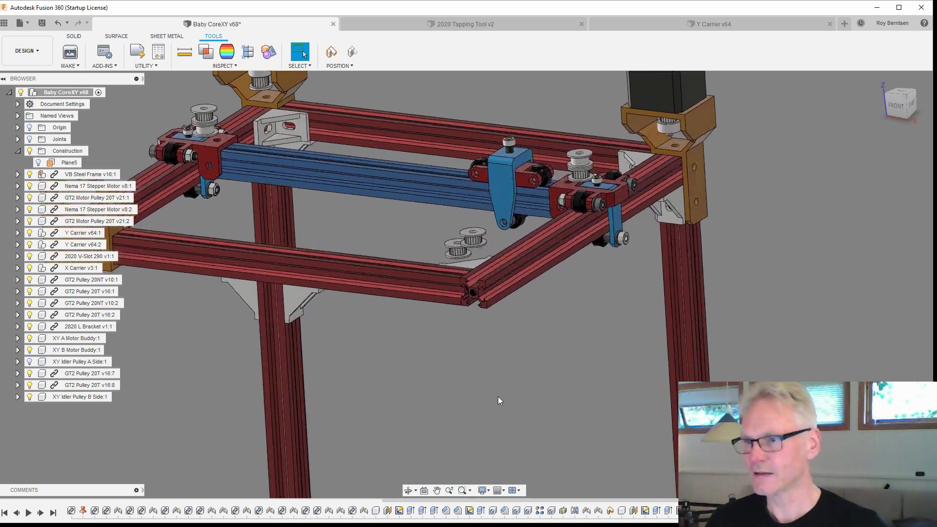
shift+middle_drag(514, 394, 527, 253)
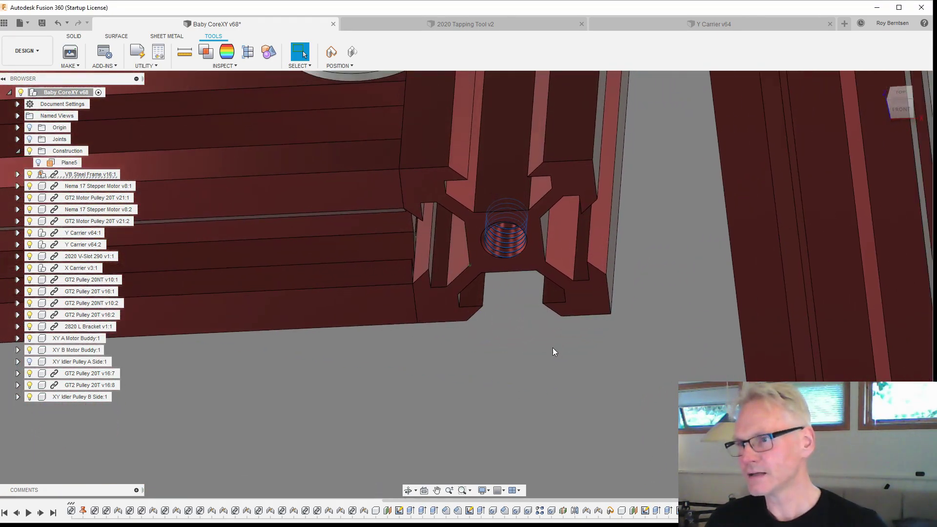
scroll(553, 348, down, 2)
Step: Examine the mounting holes of the XY Idler Pulley B Side bracket from the front
shift+middle_drag(553, 348, 292, 352)
scroll(709, 324, down, 5)
scroll(283, 361, up, 6)
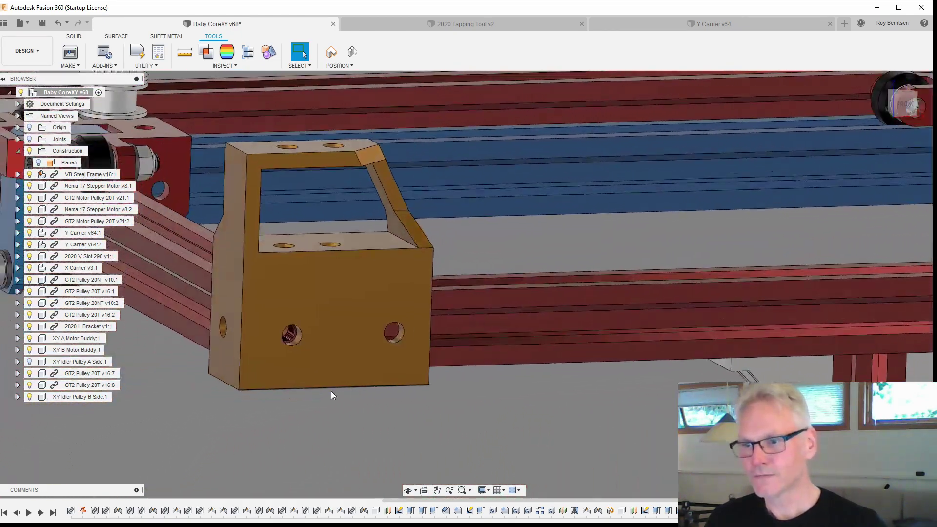
shift+middle_drag(331, 391, 285, 380)
scroll(312, 378, up, 5)
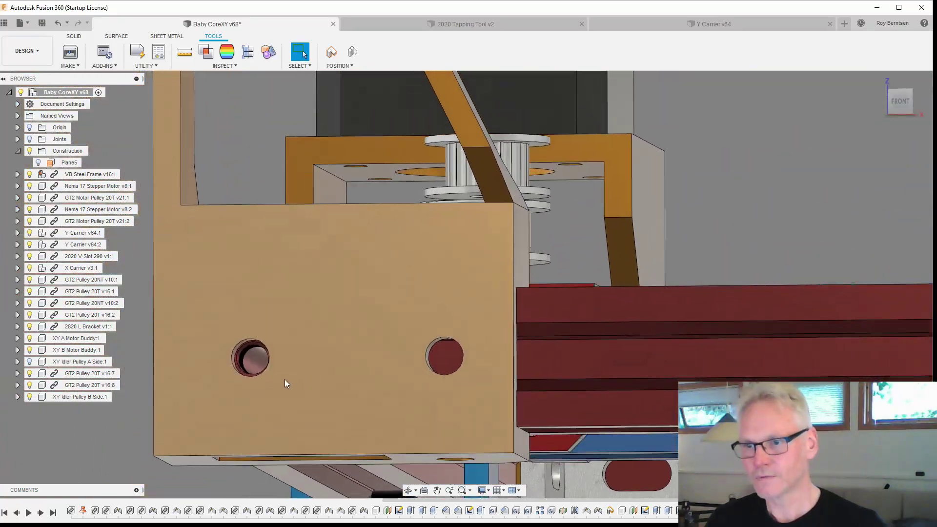
Step: Show the hidden XY Idler Pulley A Side component again on the front corner of the frame
scroll(285, 379, down, 2)
scroll(285, 380, down, 3)
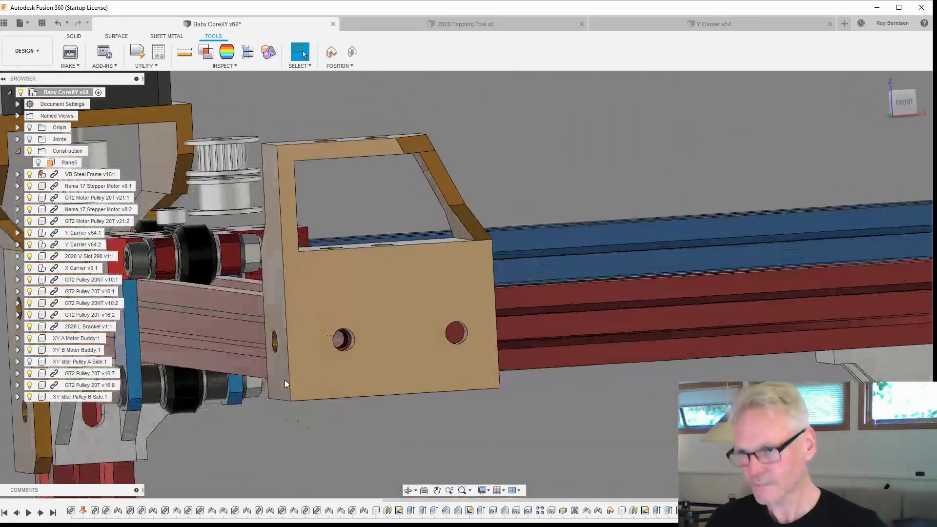
scroll(415, 439, down, 4)
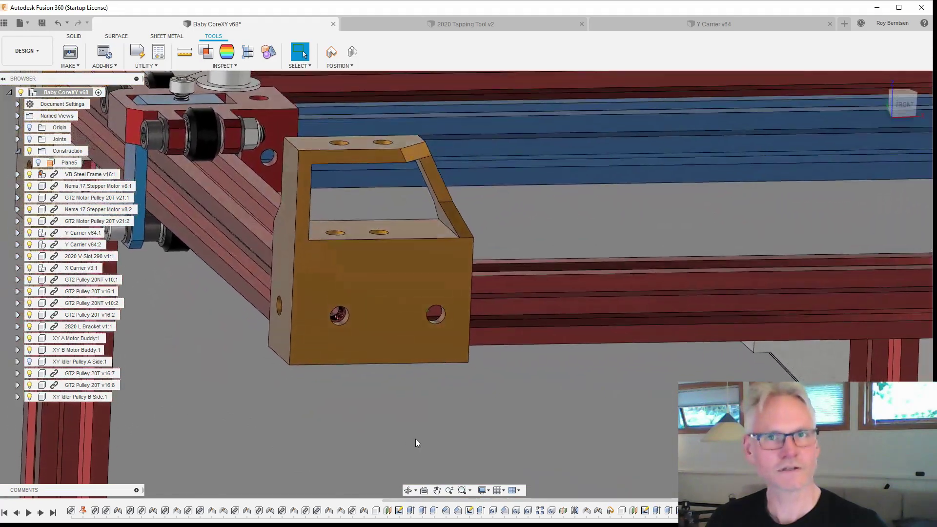
scroll(416, 439, down, 3)
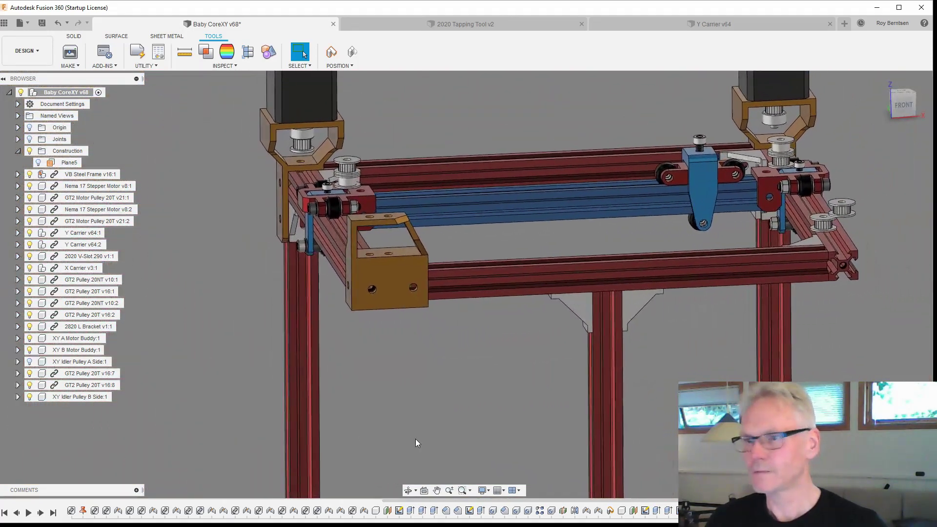
scroll(416, 443, down, 2)
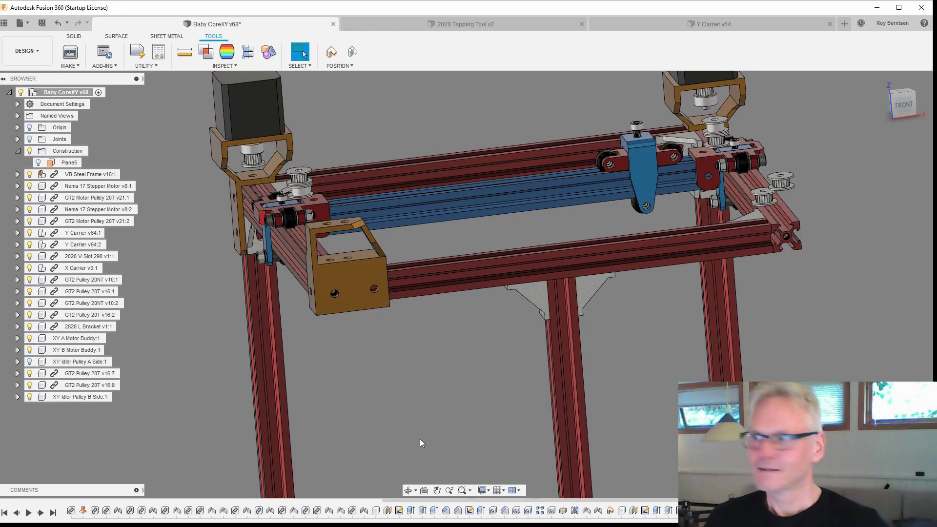
shift+middle_drag(420, 440, 322, 434)
click(29, 362)
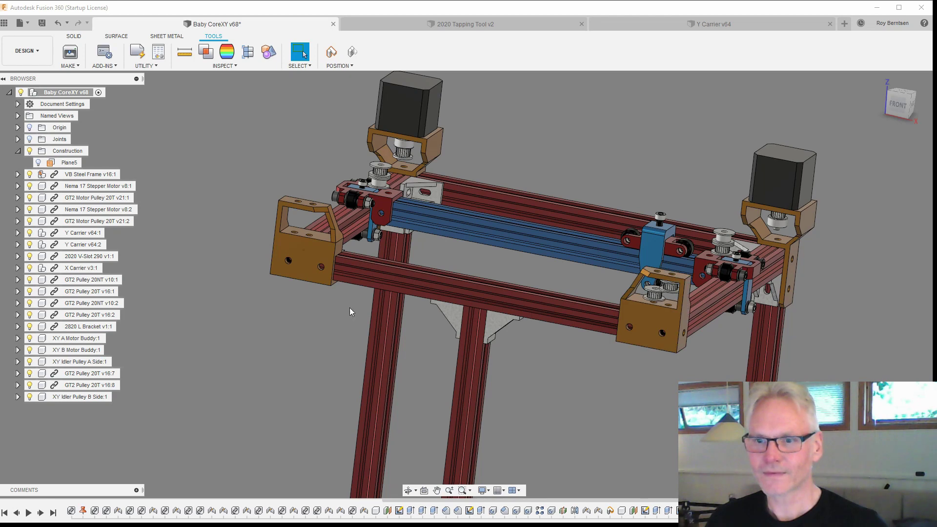
Step: Switch to the 2020 Tapping Tool v2 design and examine the block from its side and its square opening
click(516, 22)
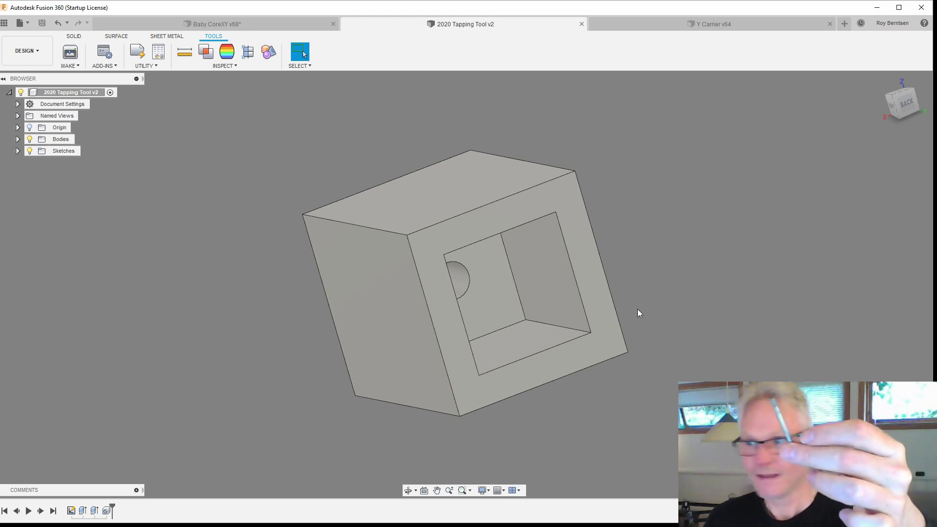
shift+middle_drag(667, 376, 738, 391)
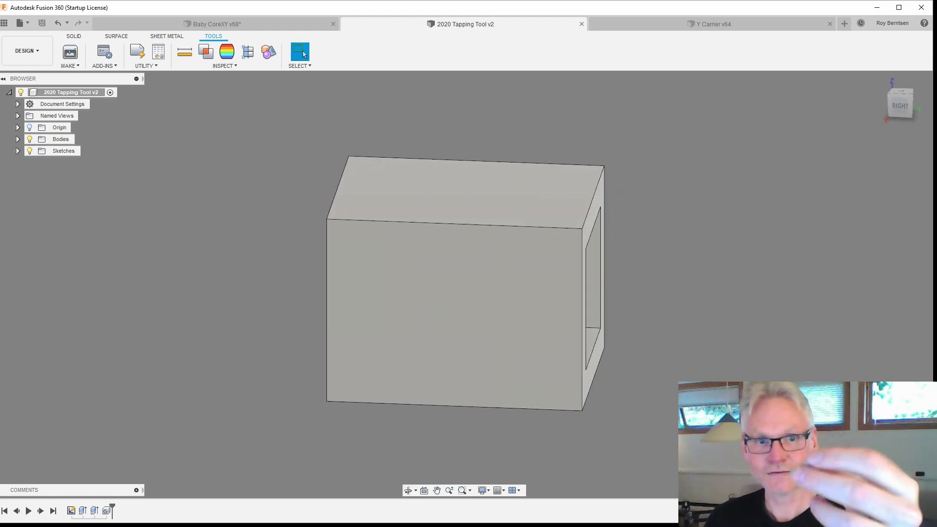
shift+middle_drag(723, 378, 706, 367)
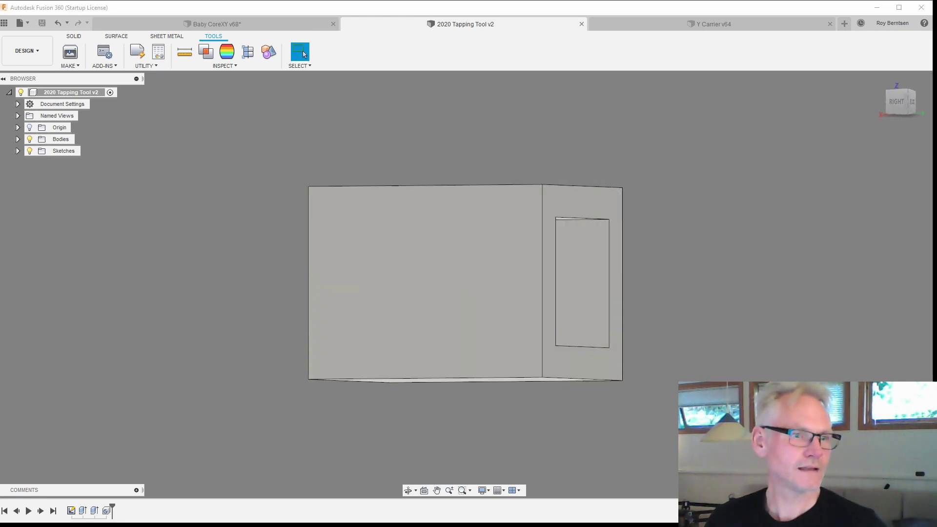
Step: Check the tapping tool print on the camera's live video and the Pro3d job status page, and minimise both browser windows
drag(0, 128, 379, 30)
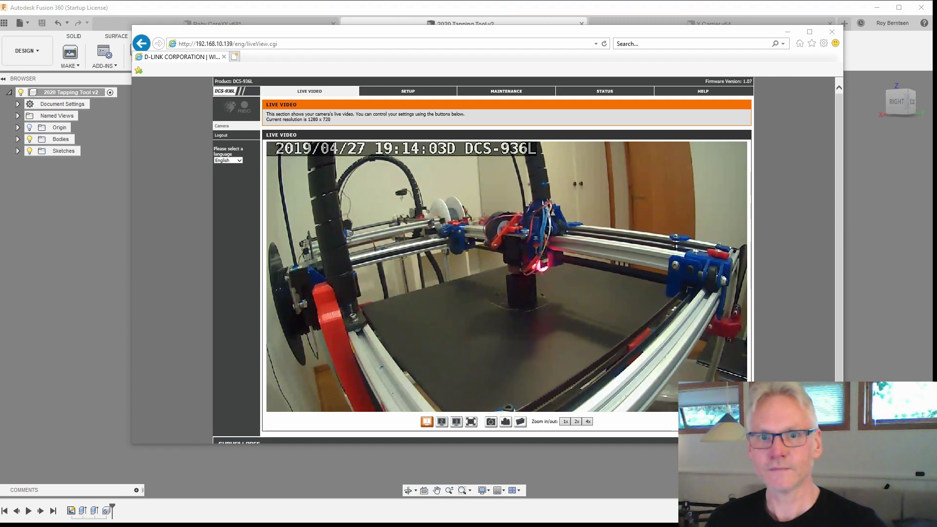
drag(0, 40, 557, 6)
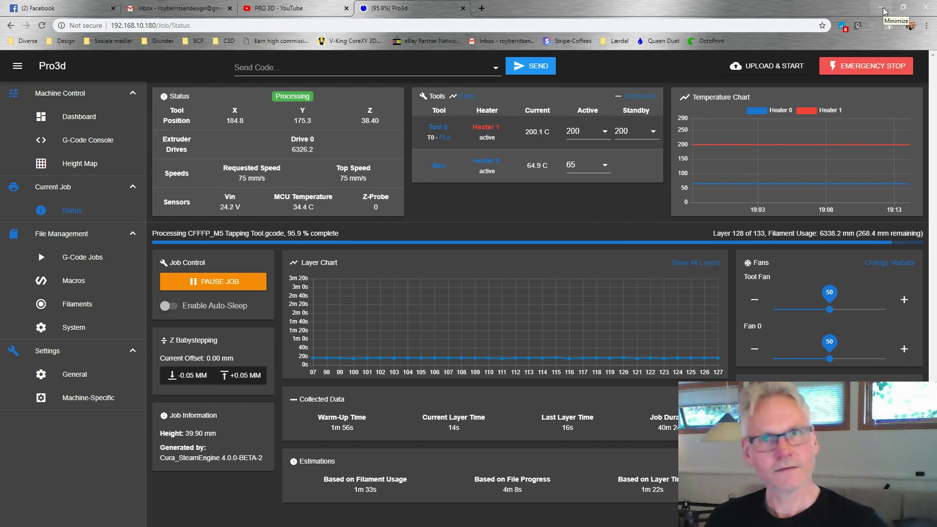
click(884, 10)
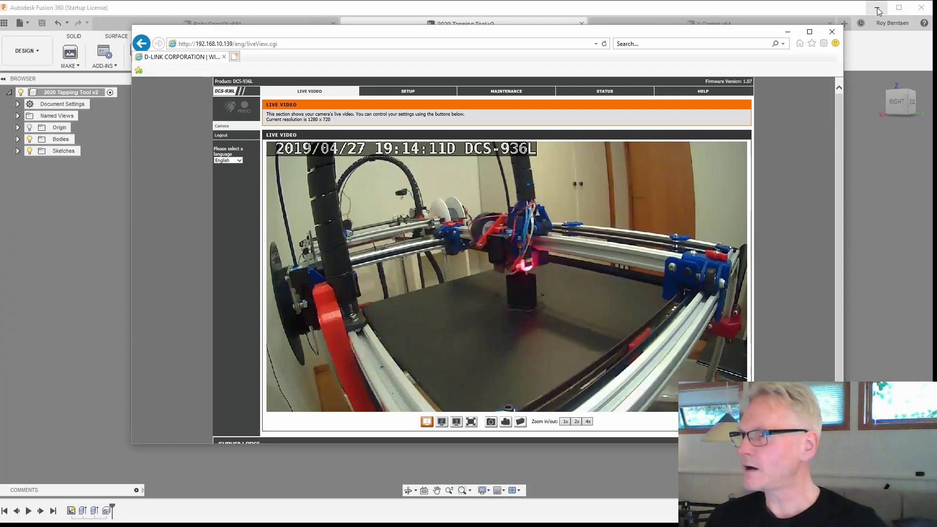
click(787, 33)
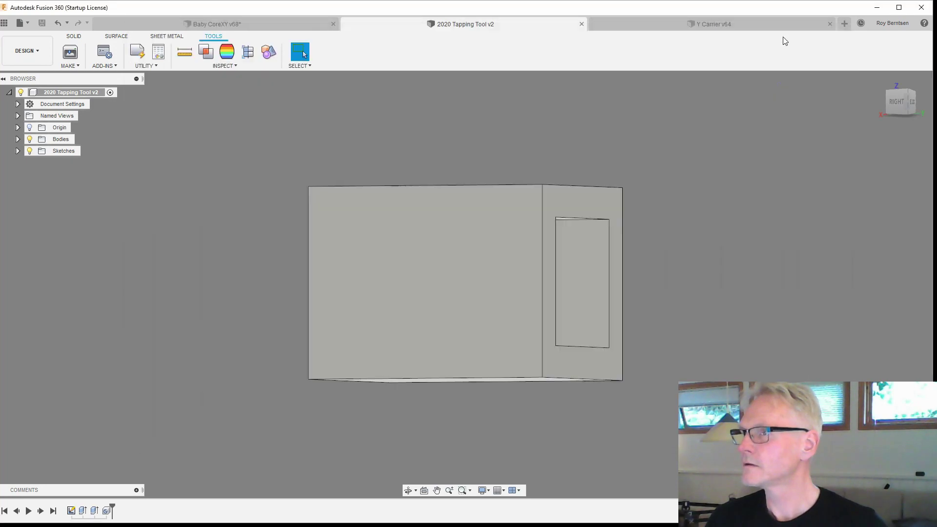
Step: Return to the Baby CoreXY design and inspect the Y Carrier's stacked pulleys, including their height relative to the motor pulley from the back
click(266, 27)
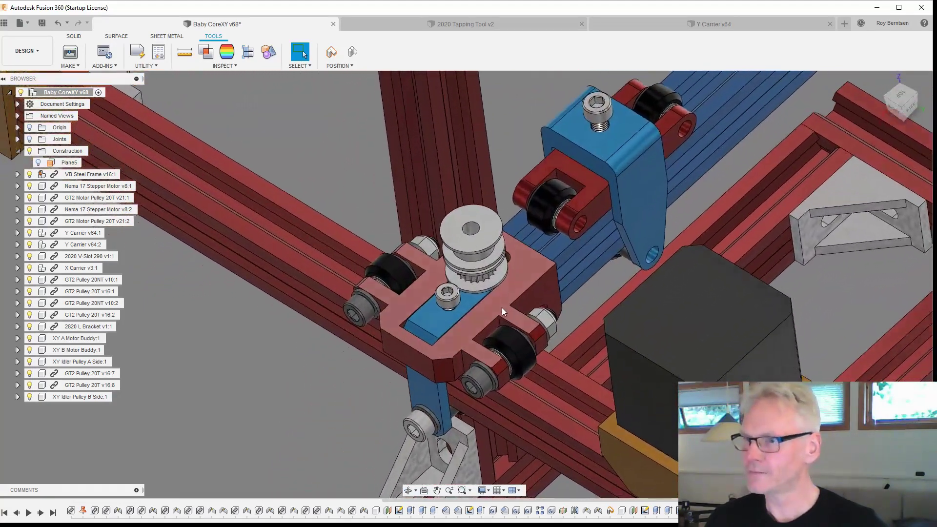
click(500, 257)
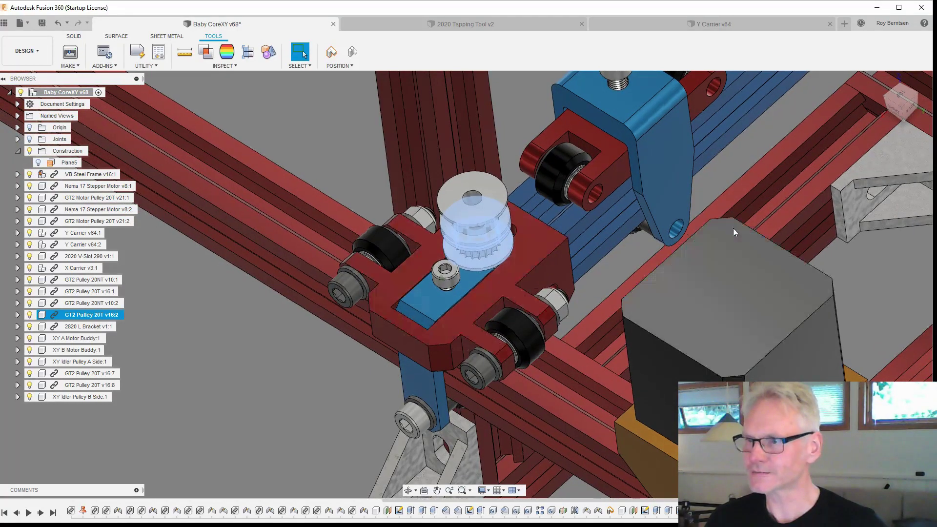
click(619, 259)
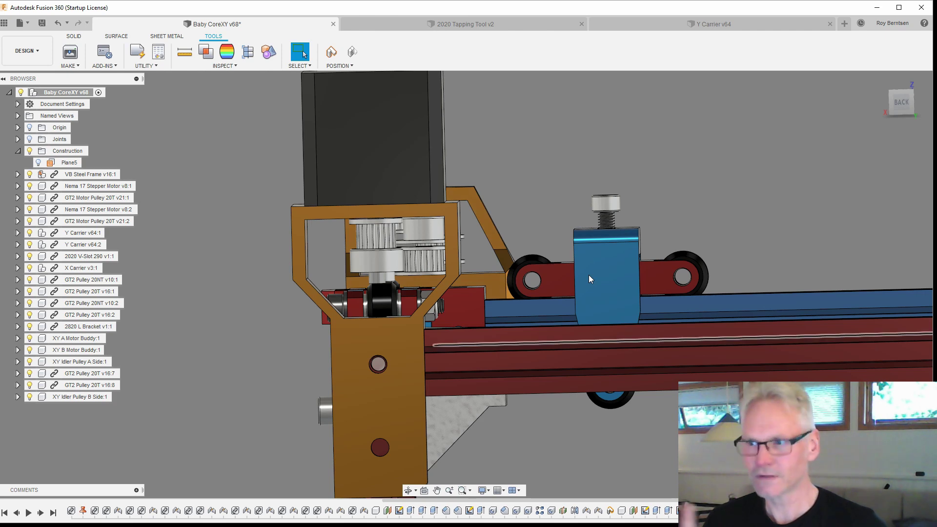
click(902, 103)
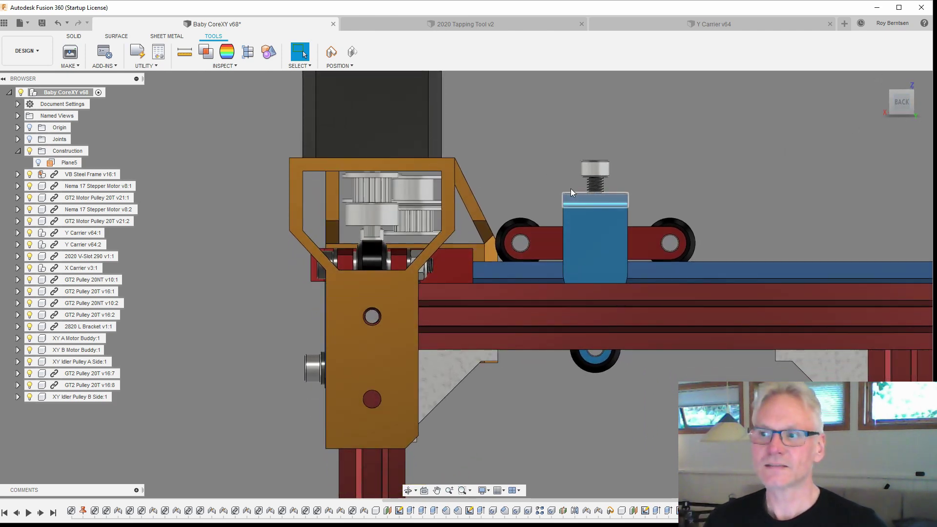
scroll(277, 209, up, 3)
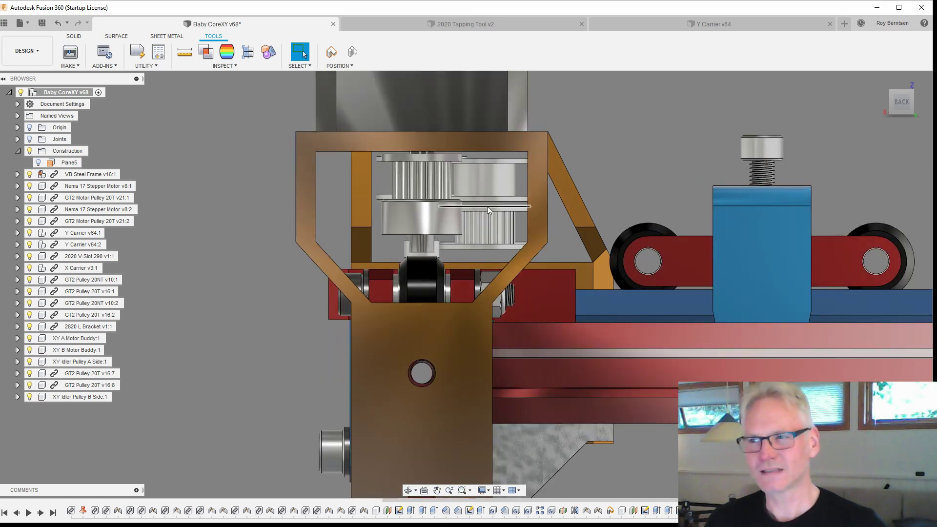
Step: Inspect the two bolt holes in the upper plate of the XY Idler Pulley A Side bracket above its pulleys
shift+middle_drag(488, 212, 672, 396)
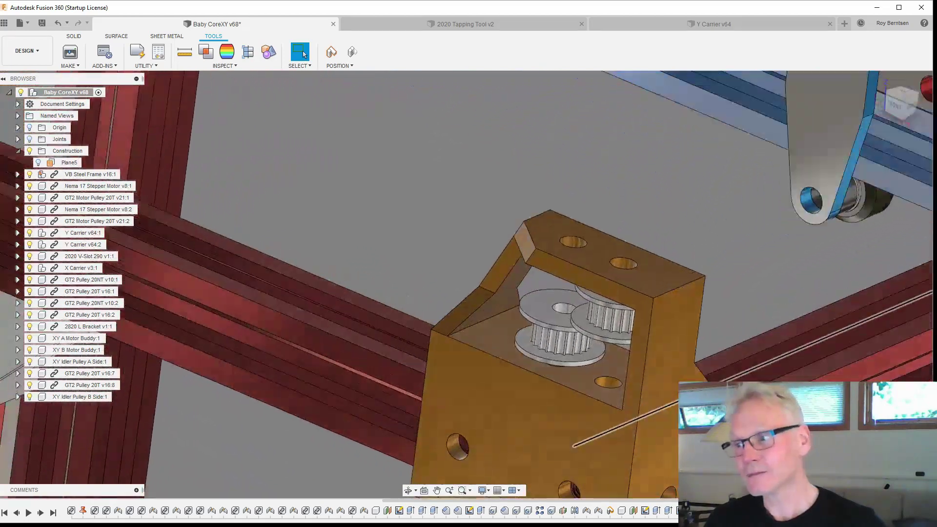
scroll(641, 294, up, 3)
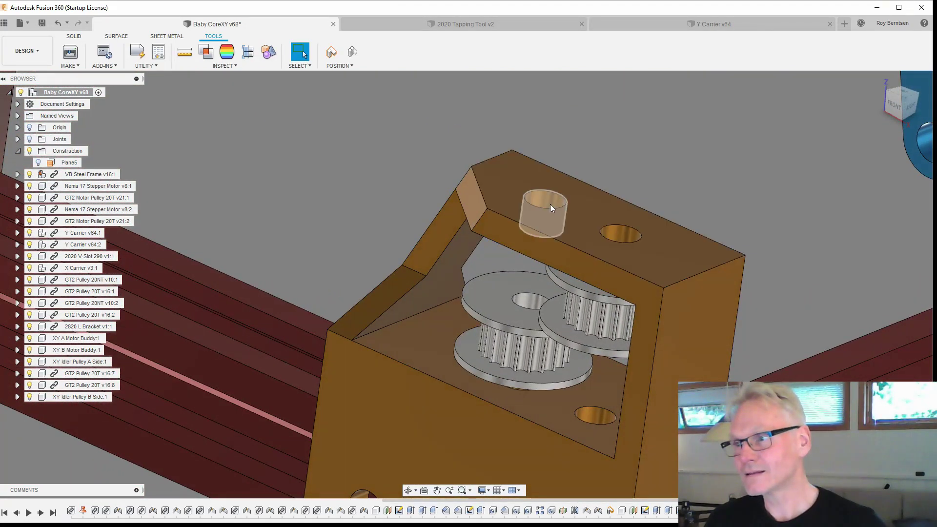
click(550, 204)
click(621, 235)
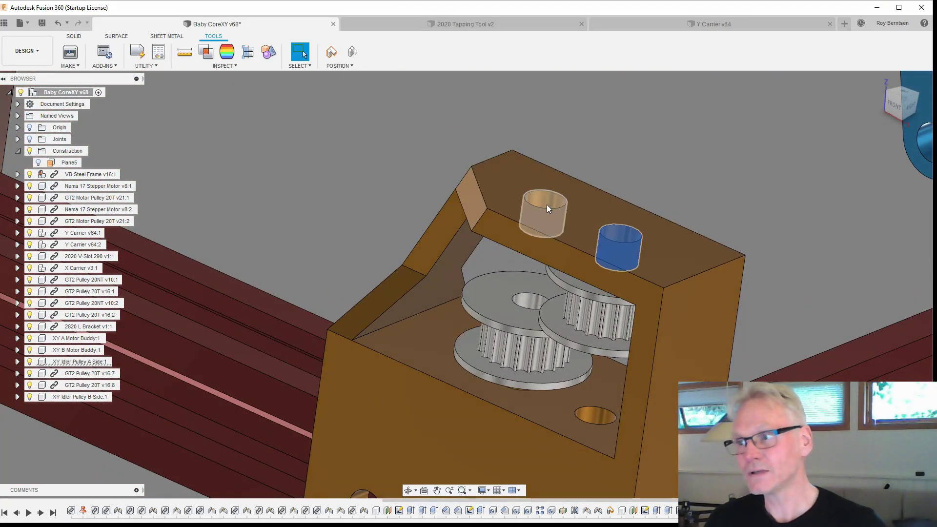
click(546, 206)
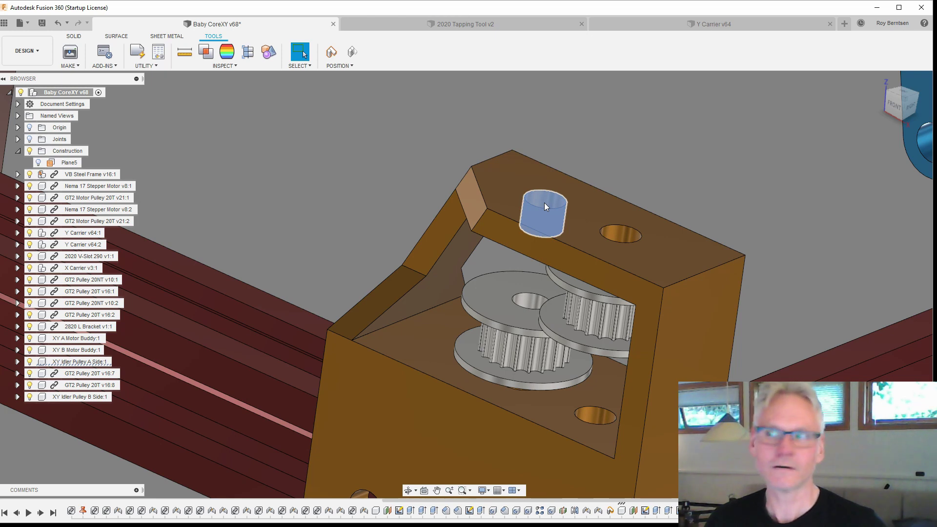
click(665, 175)
scroll(664, 173, down, 2)
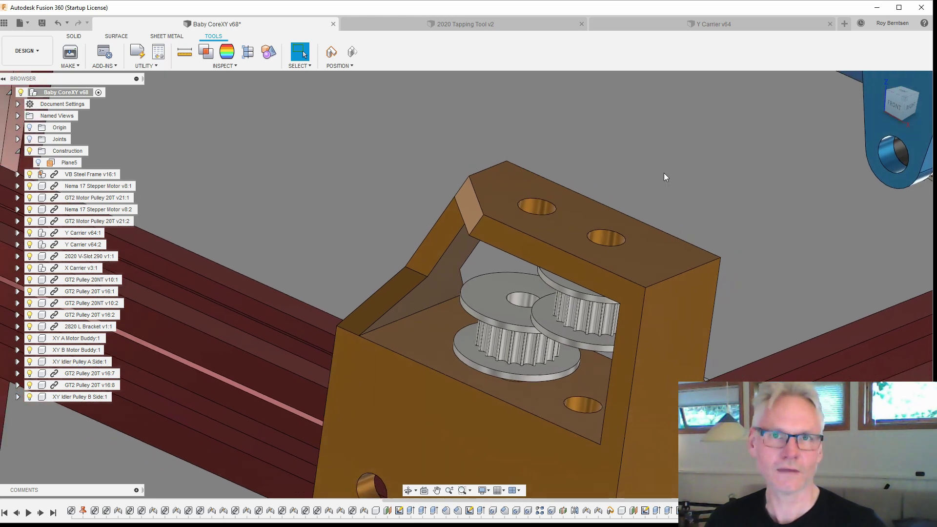
scroll(664, 173, down, 3)
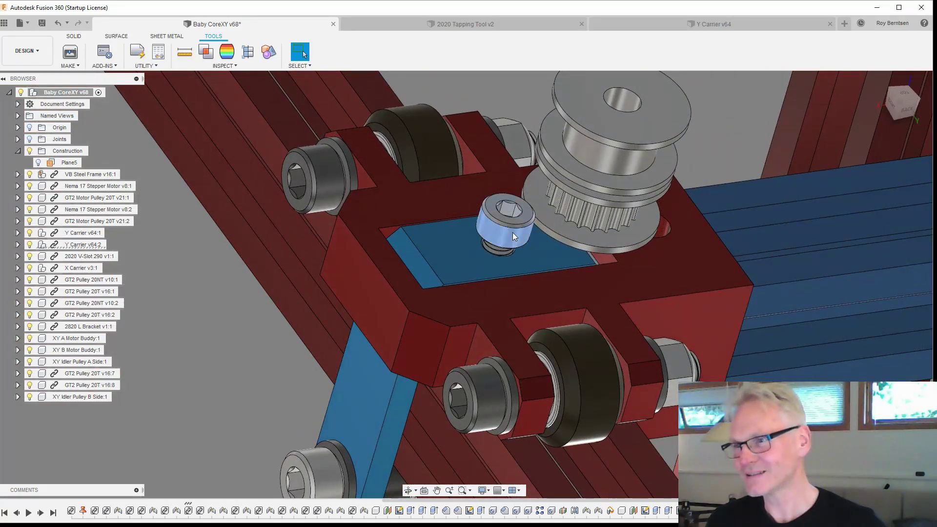
Step: Examine the Y Carrier's cap screw and its clearance to the neighbouring pulleys from the front
click(513, 232)
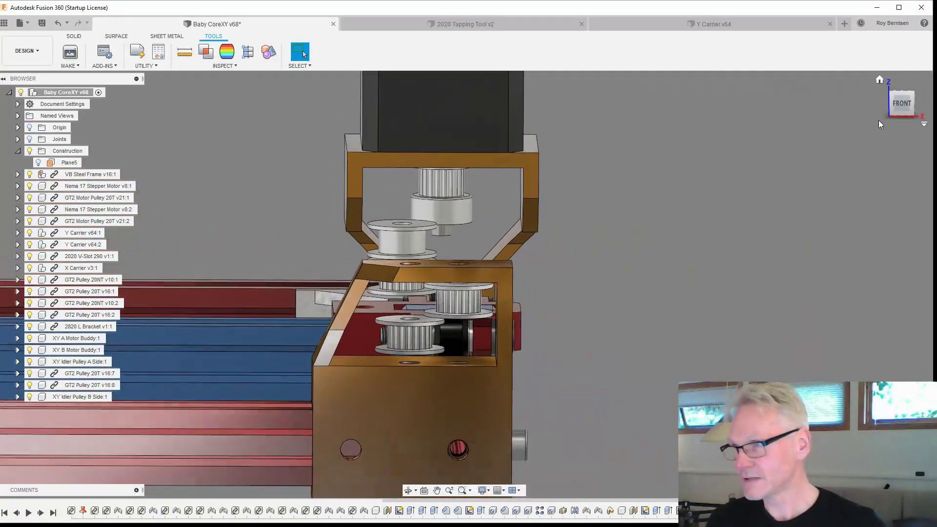
click(897, 113)
scroll(473, 419, down, 4)
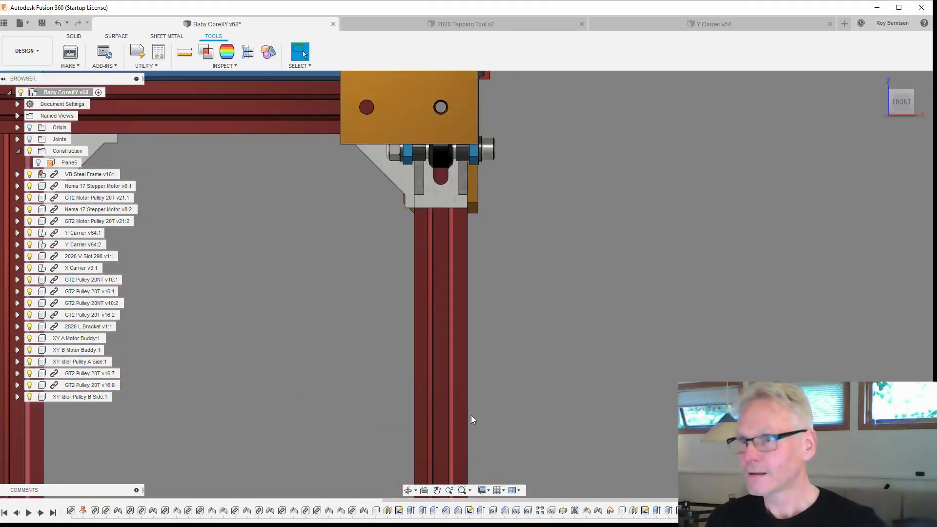
scroll(473, 195, up, 5)
scroll(462, 212, up, 5)
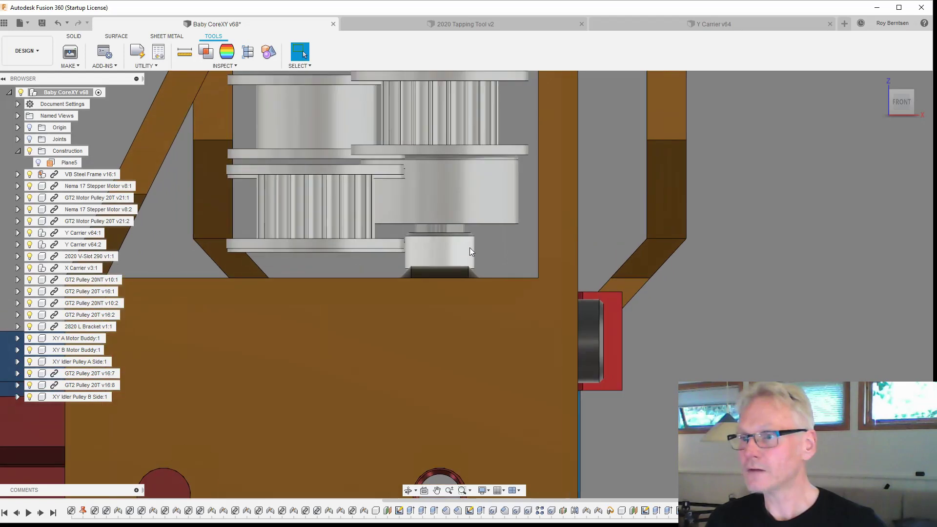
click(454, 253)
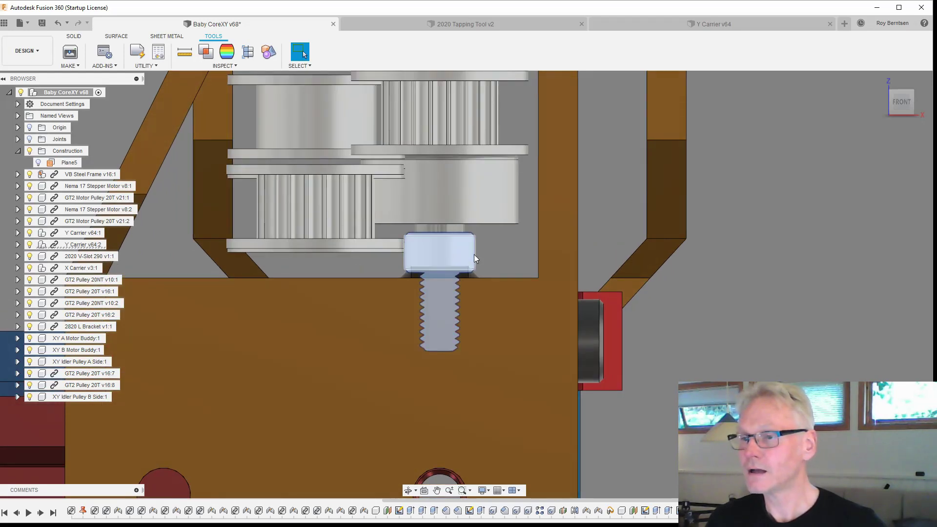
scroll(517, 252, down, 3)
Step: Open the joint of the lower toothed pulley on the Y Carrier to review its alignment offsets, and close it
shift+middle_drag(516, 252, 701, 222)
click(699, 216)
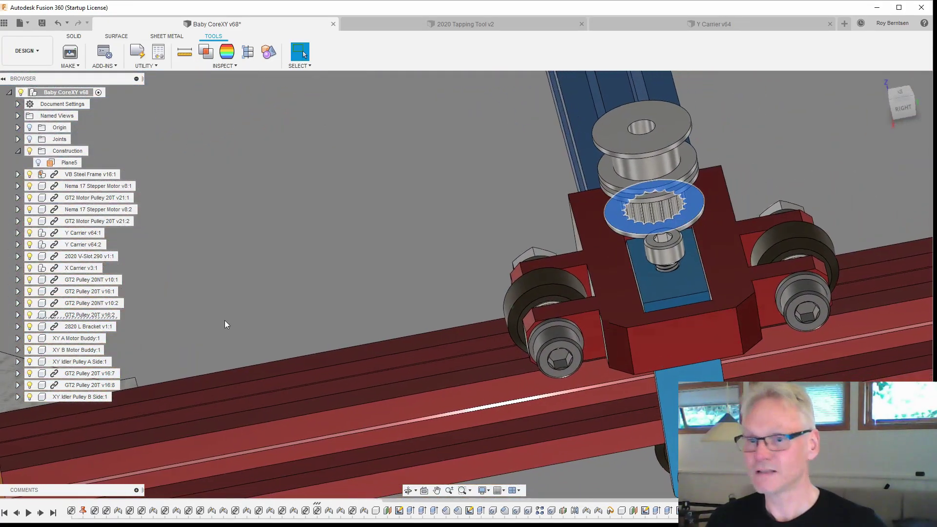
scroll(186, 334, up, 3)
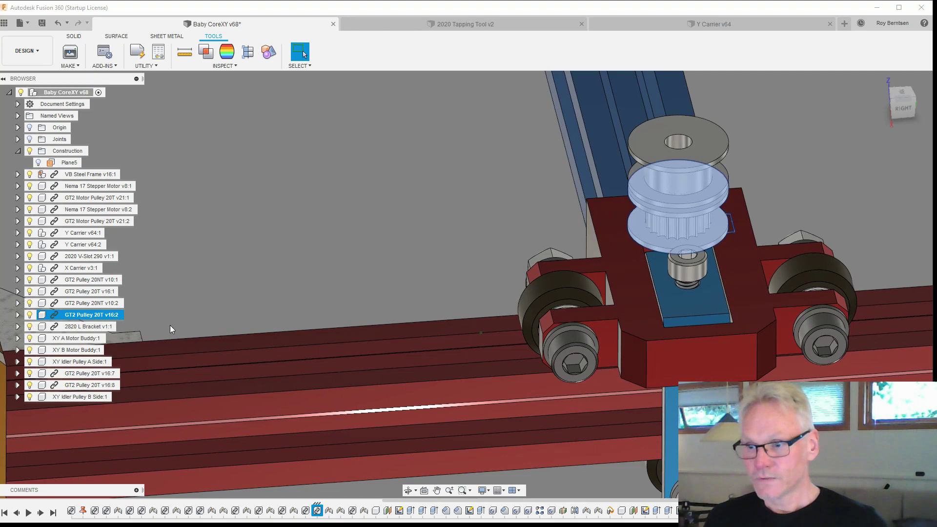
double_click(328, 511)
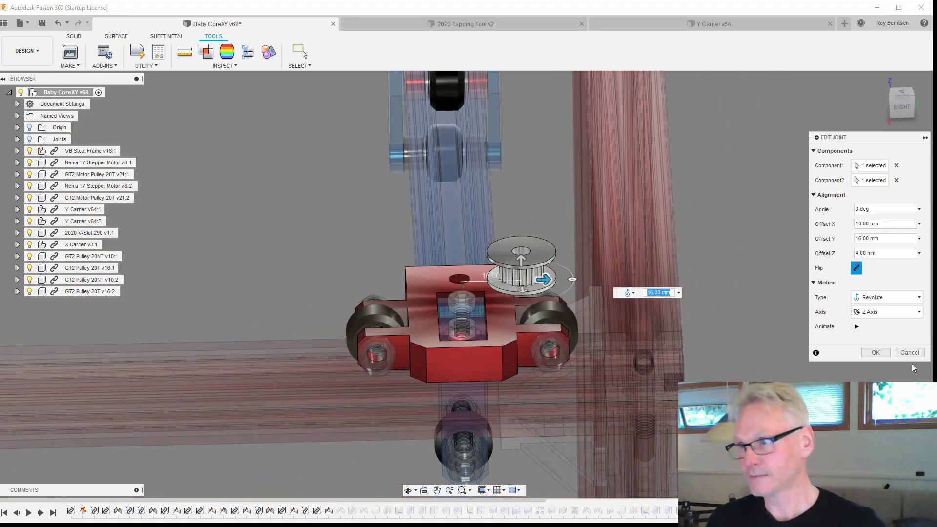
click(887, 353)
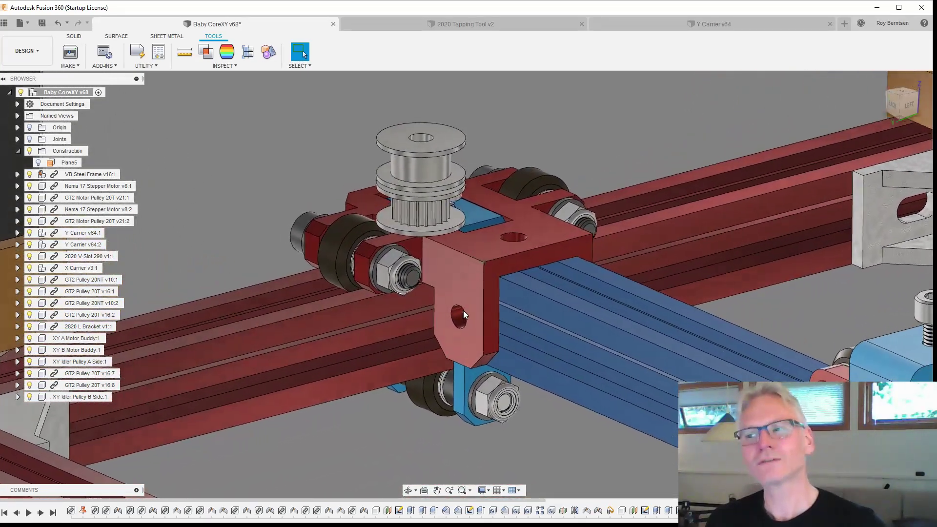
Step: Inspect the Y Carrier's red body and the bolt holes where it clamps the blue V-Slot beam
double_click(467, 297)
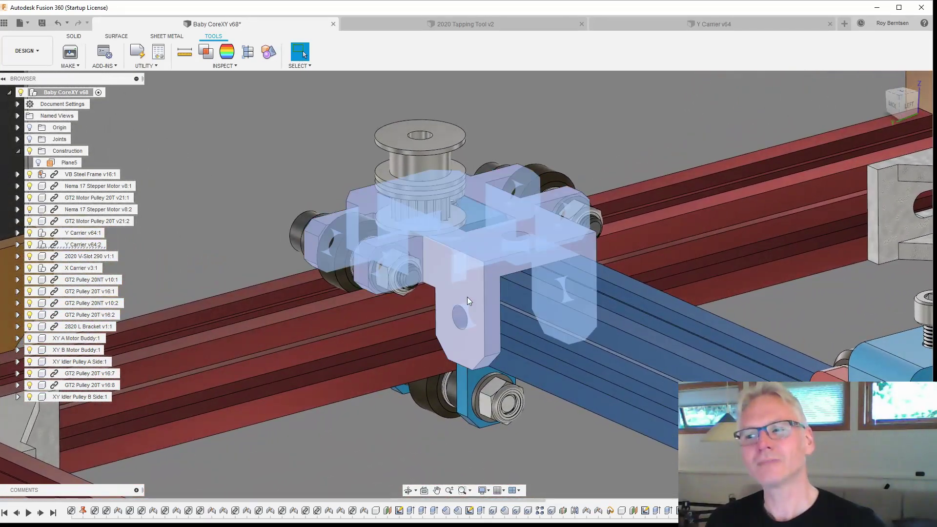
click(221, 198)
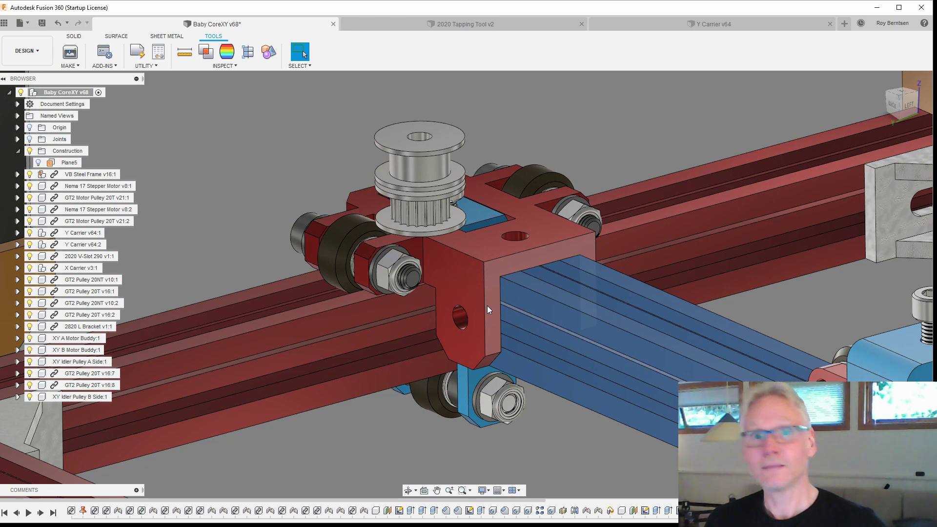
mouse_move(481, 311)
shift+middle_down()
mouse_move(469, 312)
mouse_move(488, 273)
mouse_move(468, 294)
mouse_move(485, 259)
shift+middle_up()
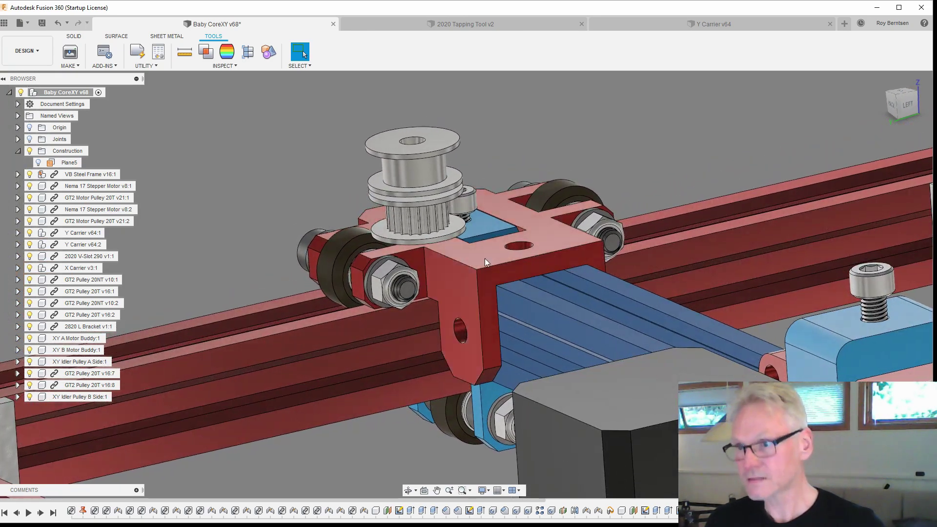
Step: Review the whole Baby CoreXY assembly with its frame, motors, carriers and idler brackets from a raised front corner
shift+middle_drag(465, 293, 626, 429)
scroll(626, 429, down, 5)
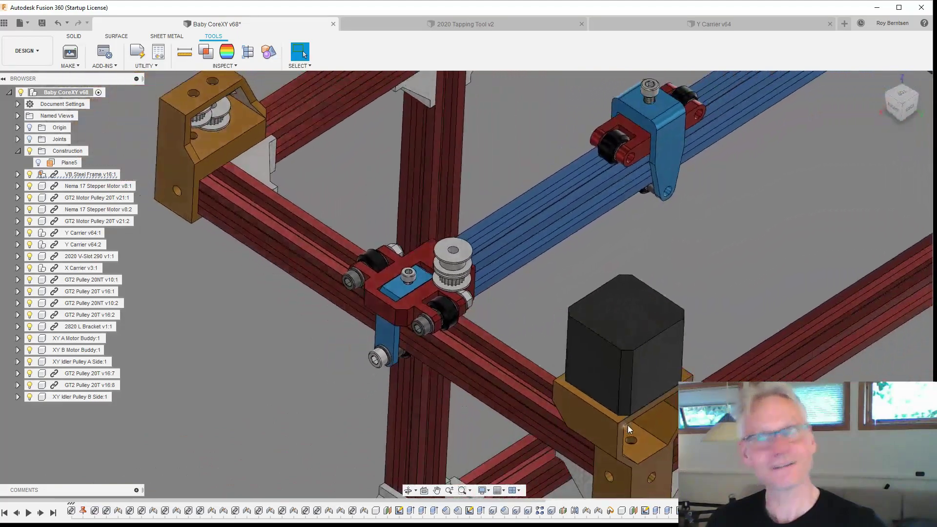
shift+middle_drag(638, 420, 778, 302)
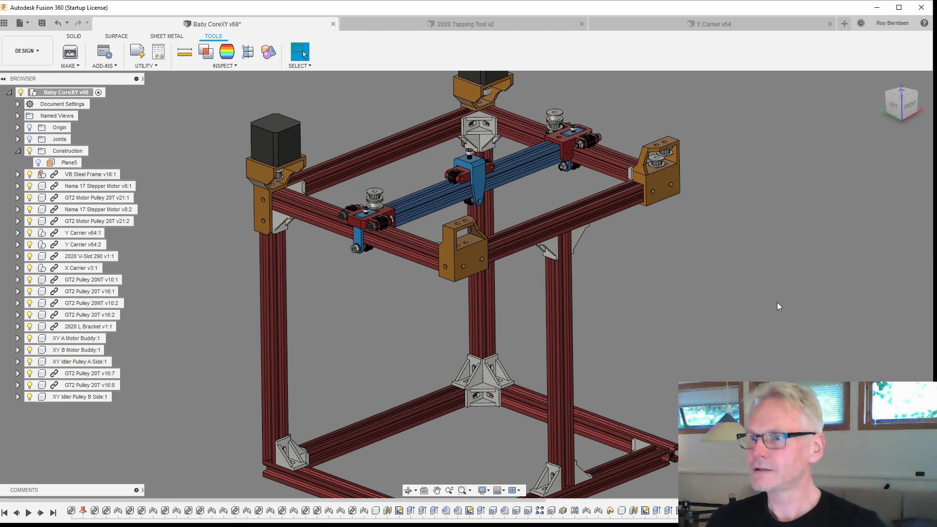
scroll(777, 303, down, 3)
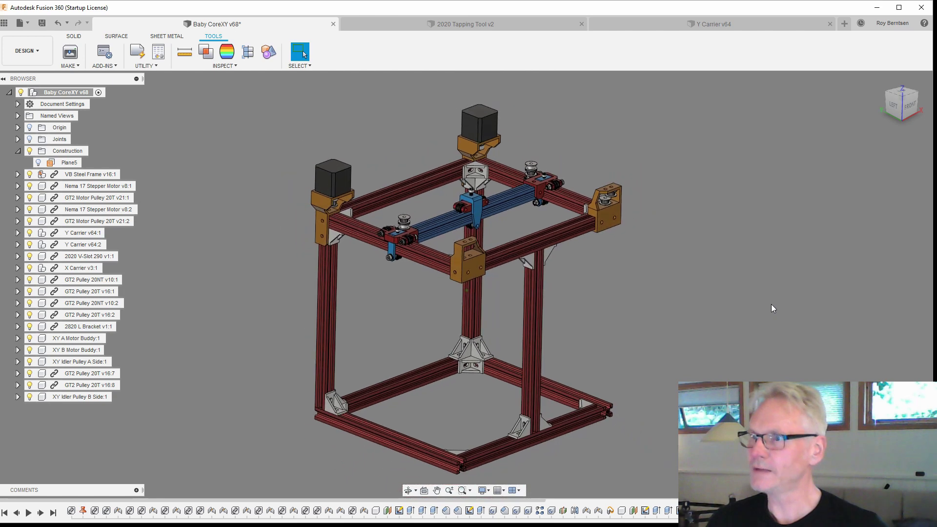
scroll(772, 308, up, 3)
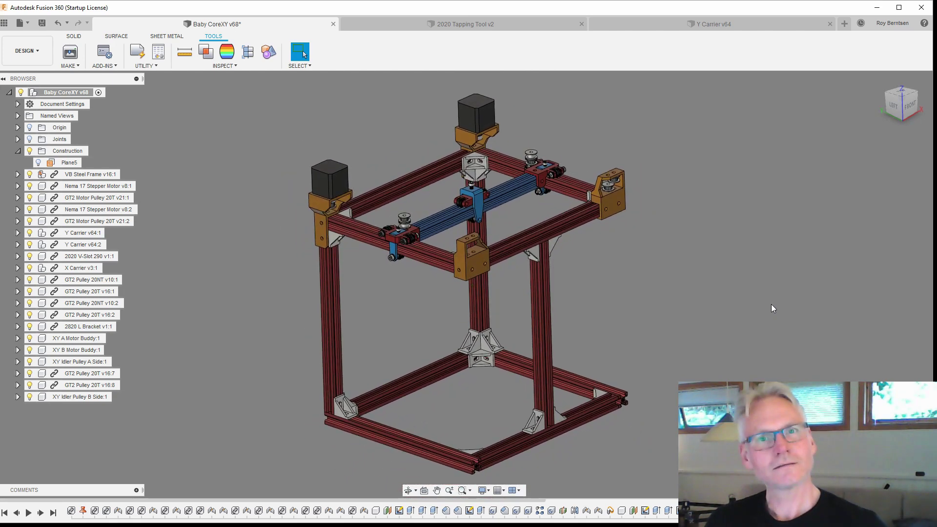